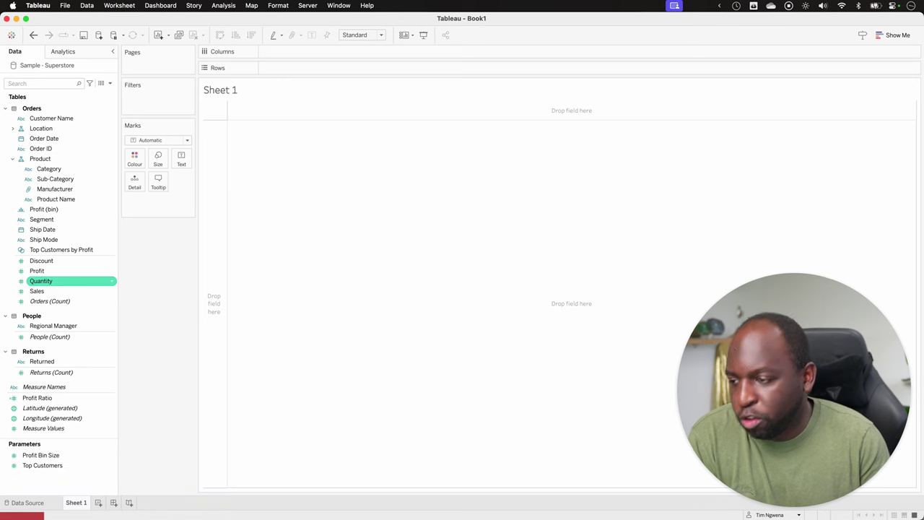
Step: Plot SUM(Sales) horizontally against SUM(Profit), with one mark per Manufacturer
drag(37, 291, 289, 68)
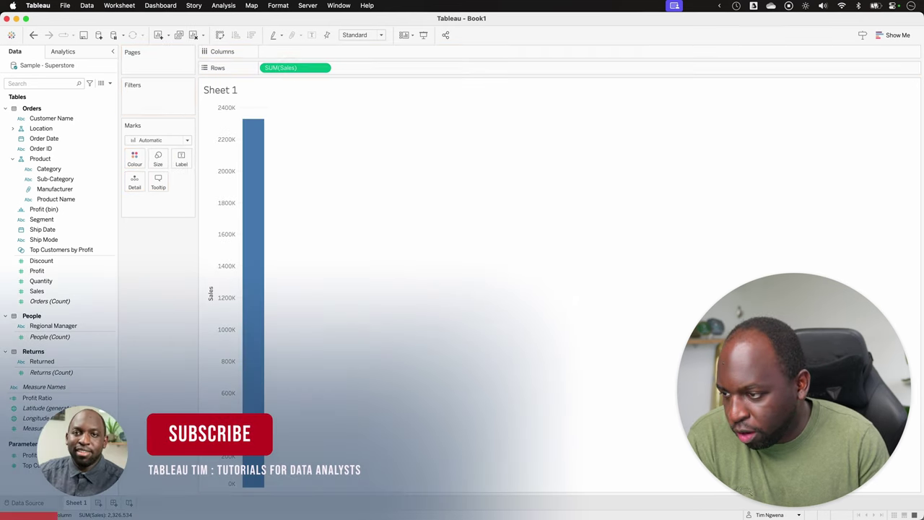
drag(36, 271, 280, 49)
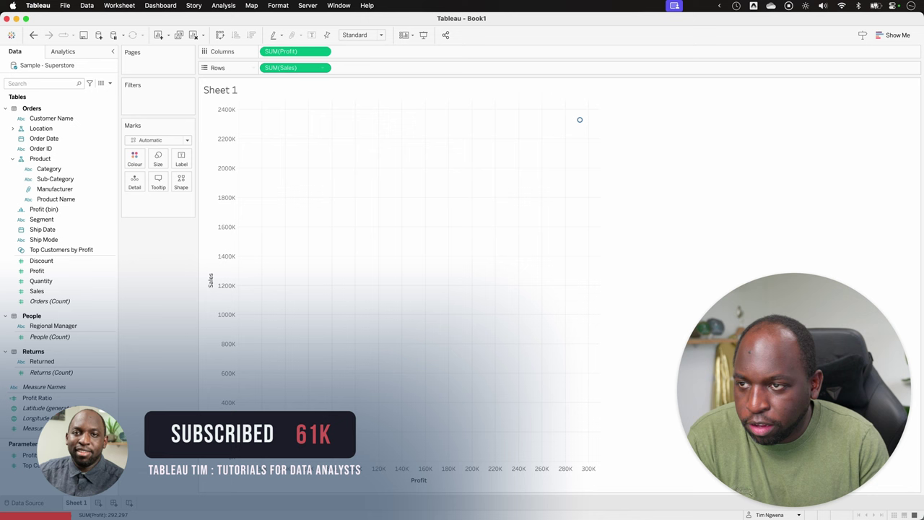
drag(54, 188, 138, 182)
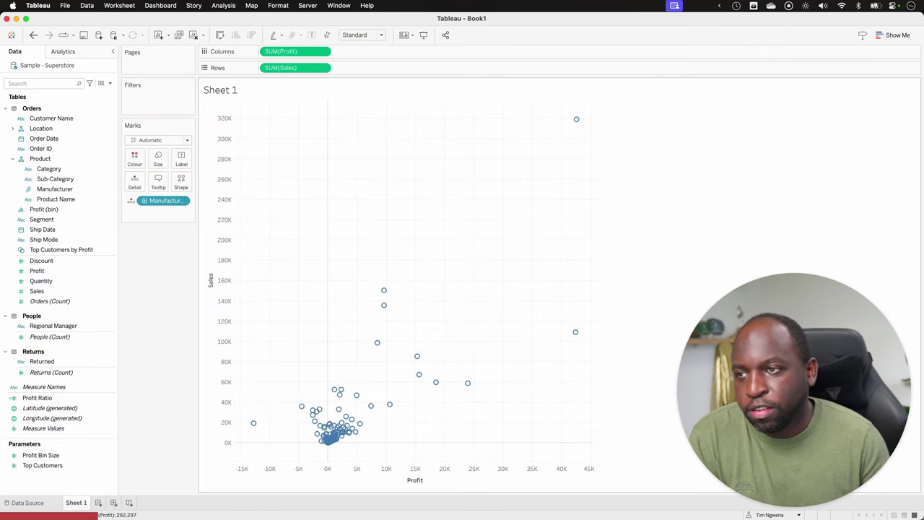
click(220, 35)
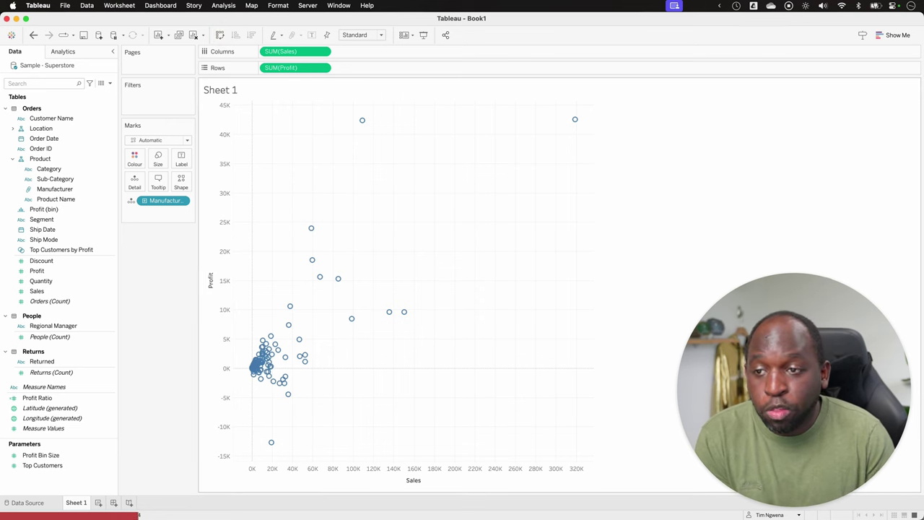
right_click(218, 208)
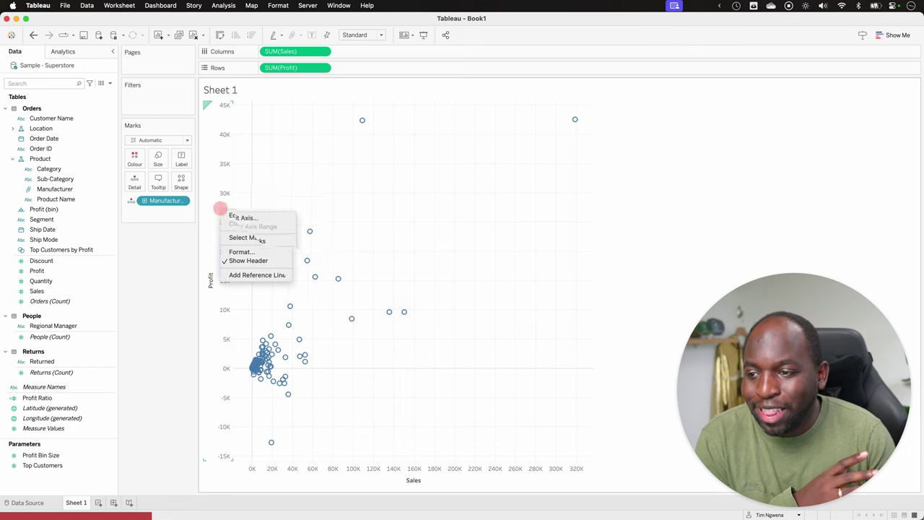
click(241, 215)
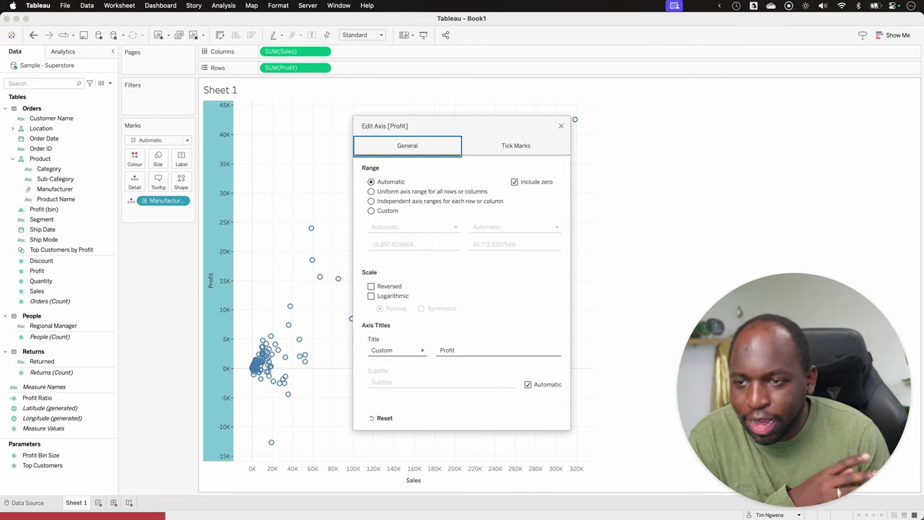
click(372, 210)
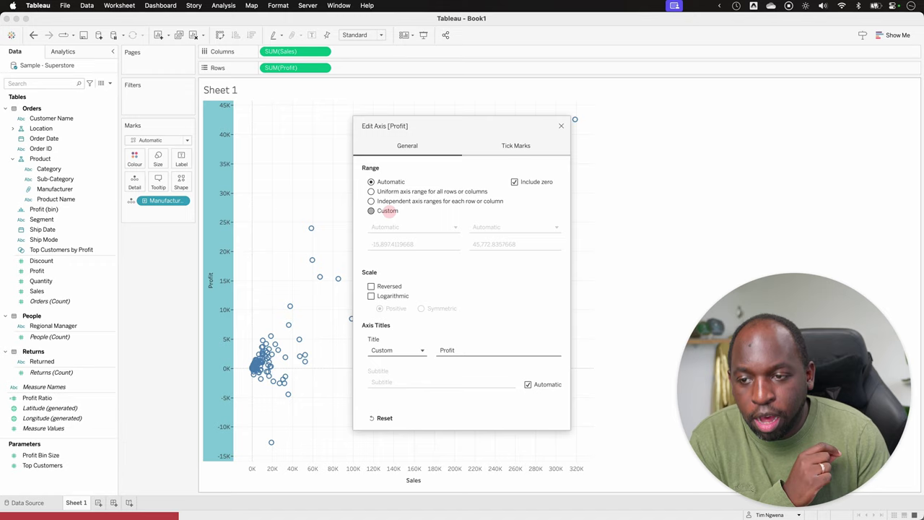
click(413, 226)
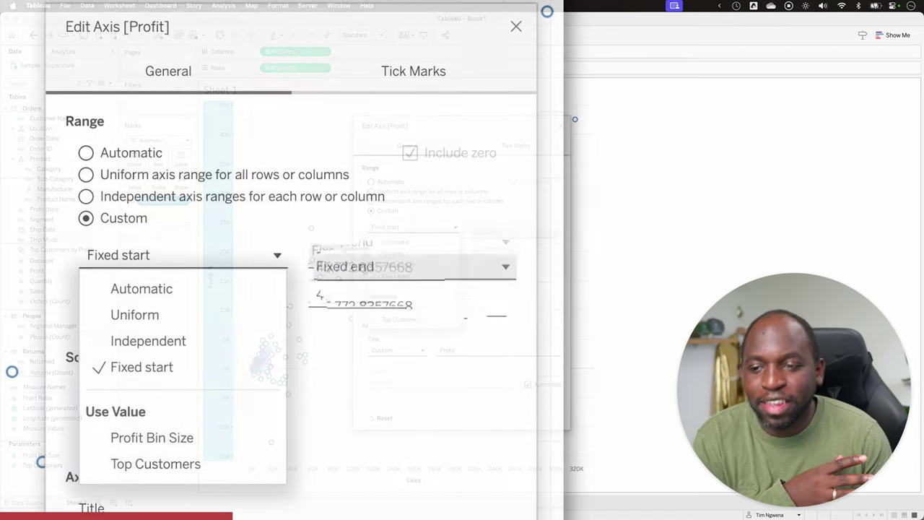
click(86, 153)
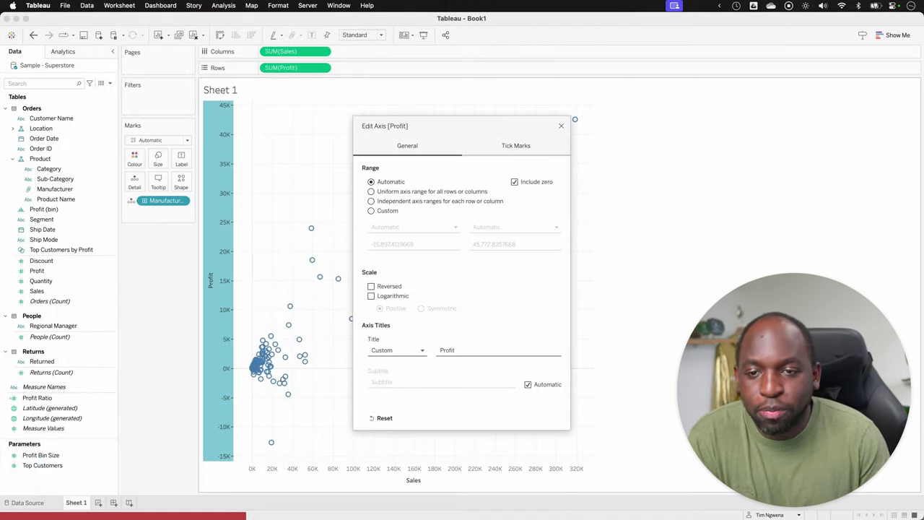
click(561, 126)
right_click(51, 354)
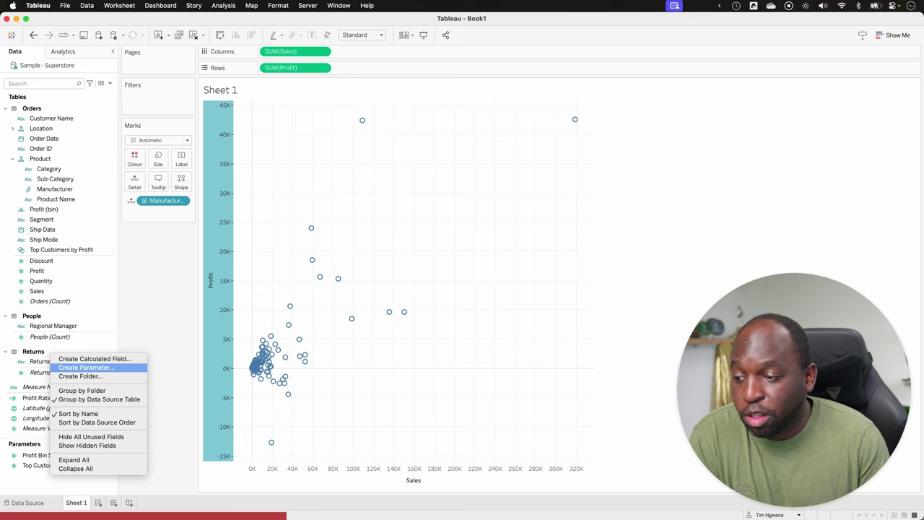
Step: Create a new parameter named 'x-axis start'
click(86, 368)
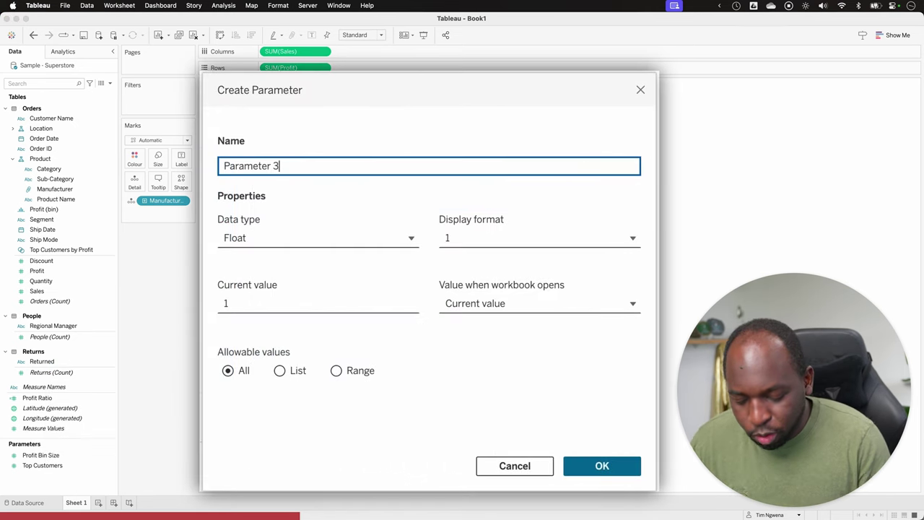
key(BackSpace)
text(x)
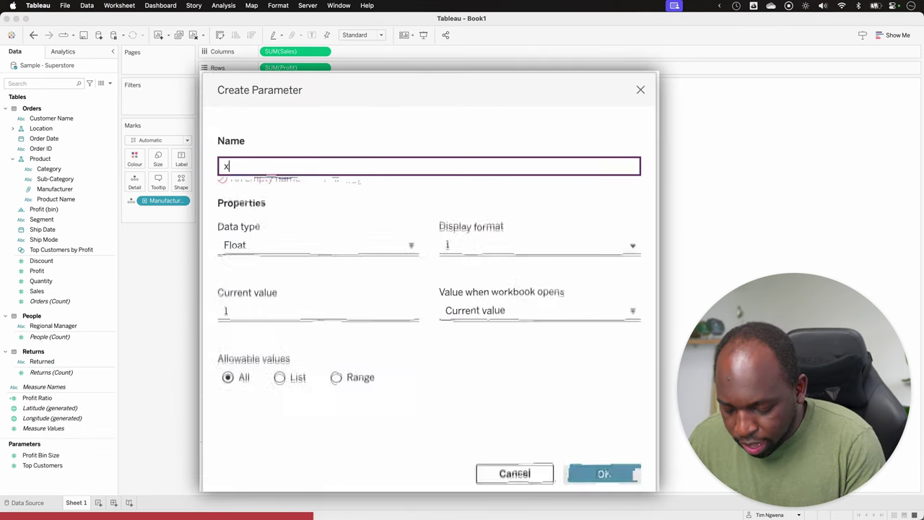
text(-axis start)
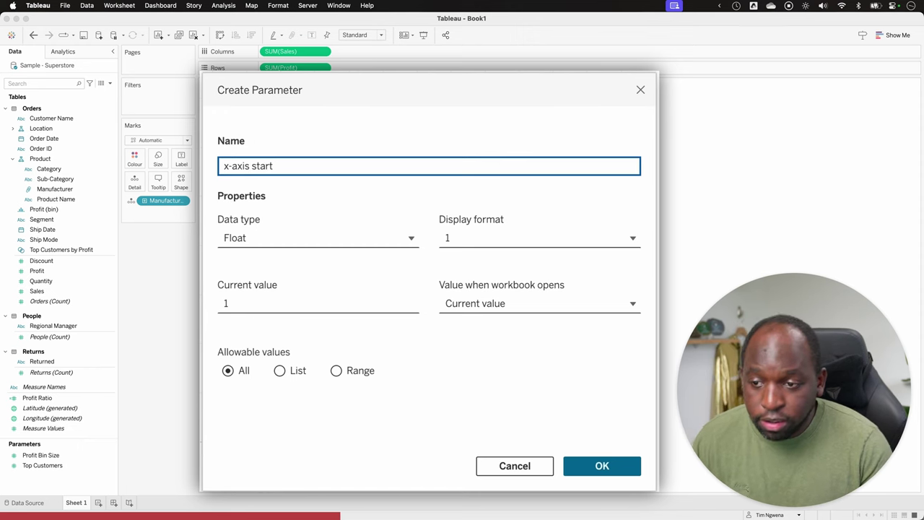
key(Return)
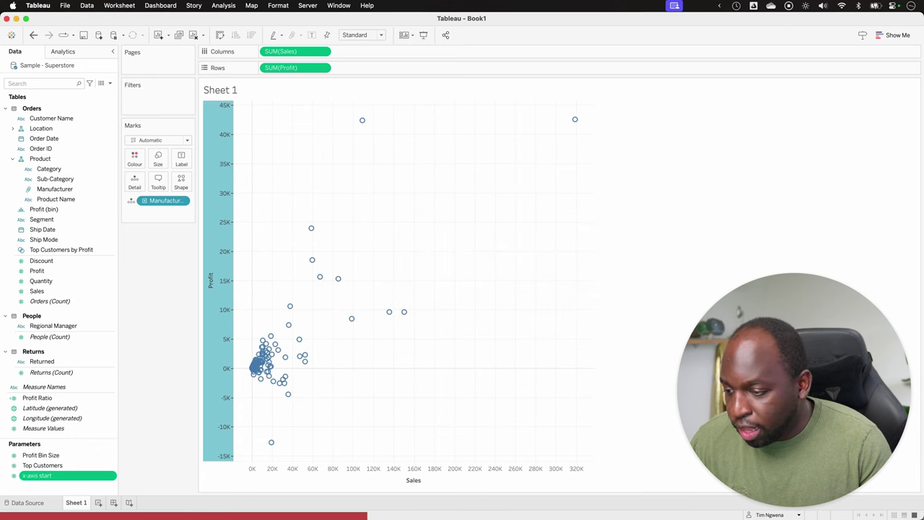
Step: Duplicate the x-axis start parameter and rename the copy 'x-axis end'
right_click(94, 361)
right_click(41, 476)
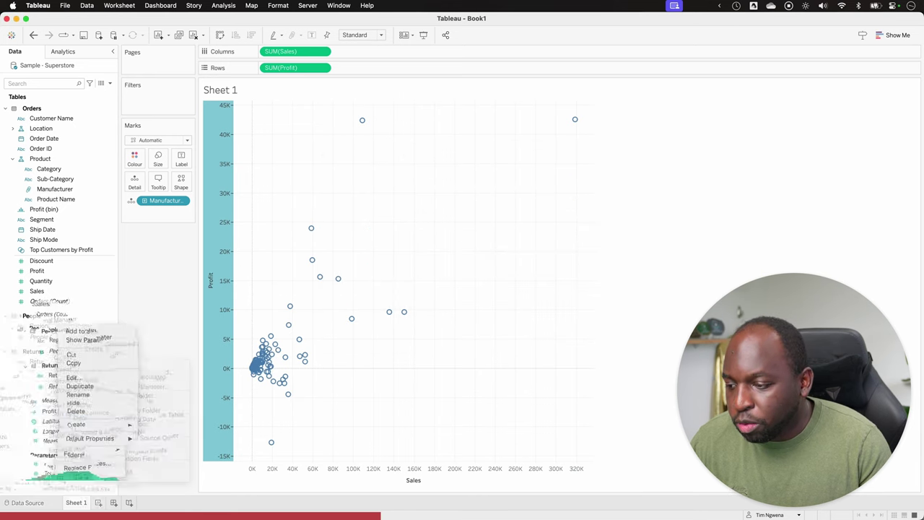
click(61, 371)
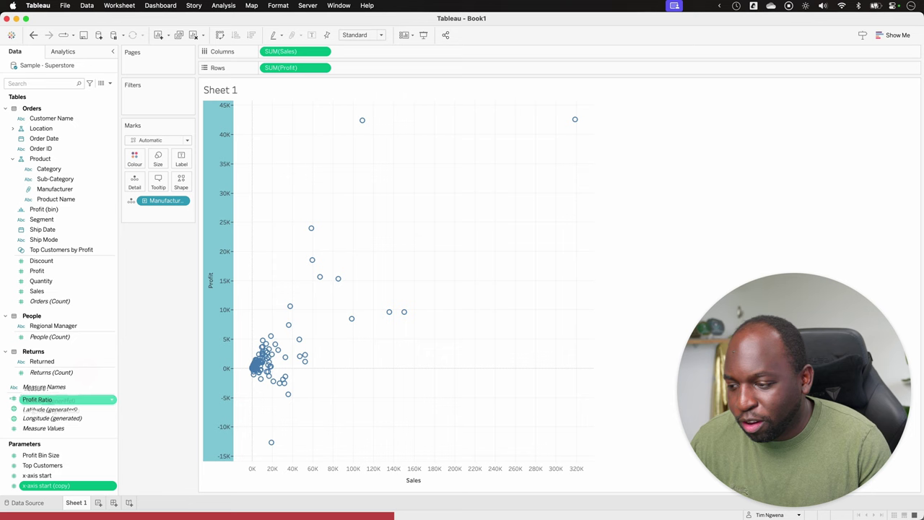
right_click(89, 485)
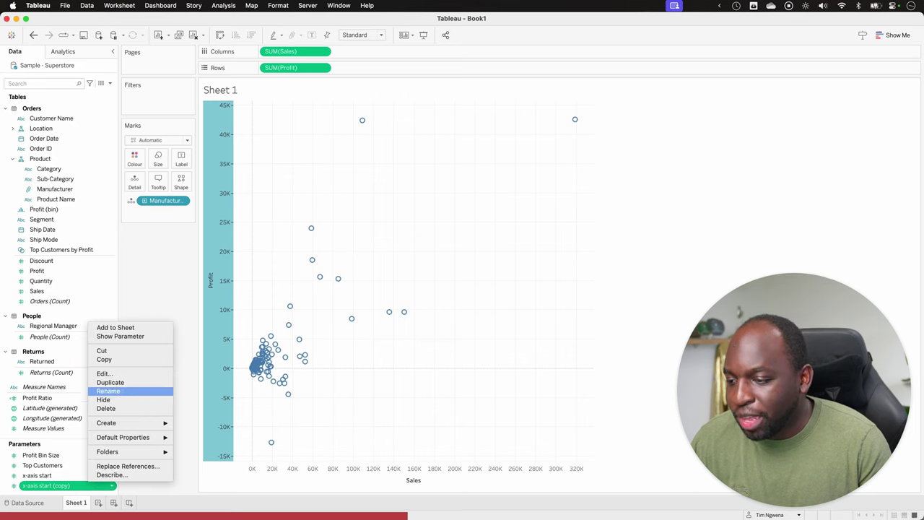
click(108, 390)
key(Right)
key(BackSpace)
key(BackSpace)
key(BackSpace)
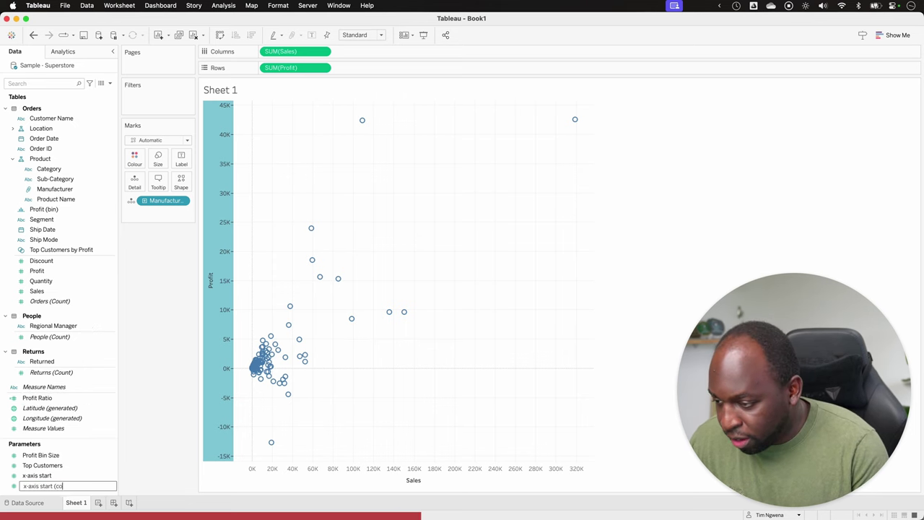
text(end)
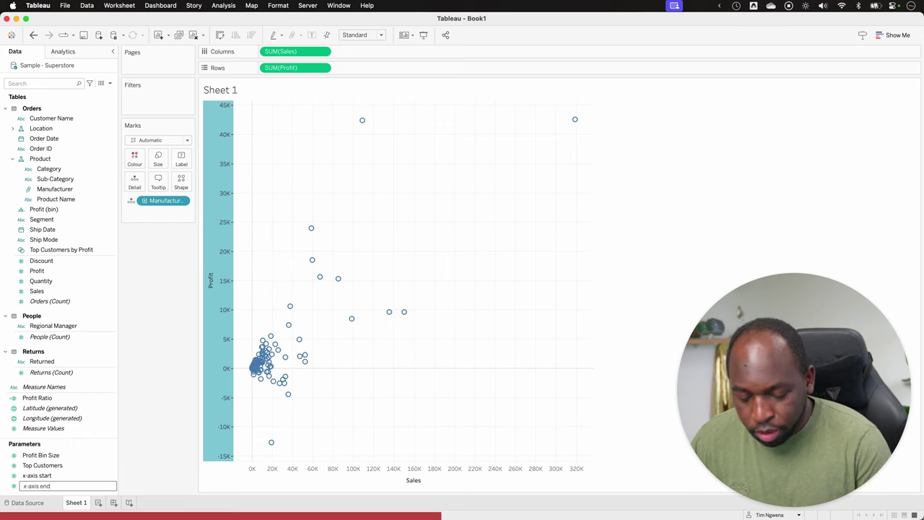
key(Return)
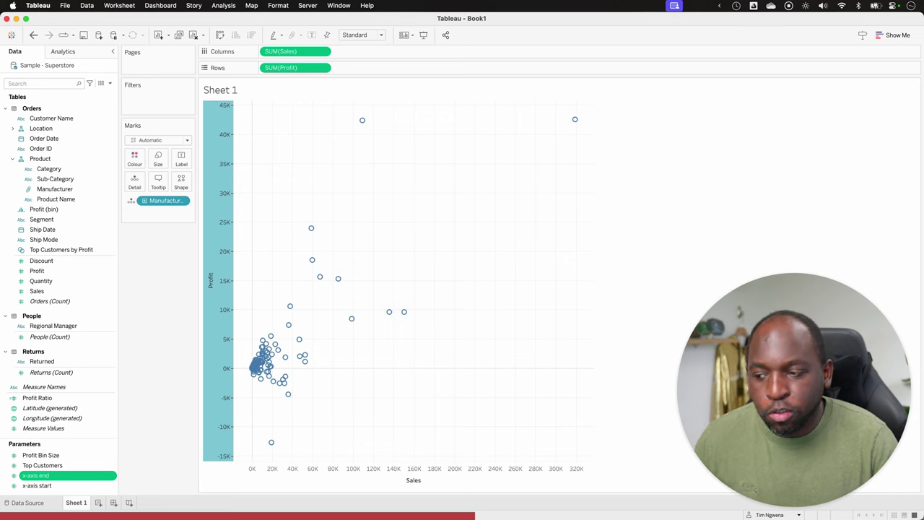
Step: Show the x-axis end and x-axis start parameter controls on Sheet 1
right_click(79, 475)
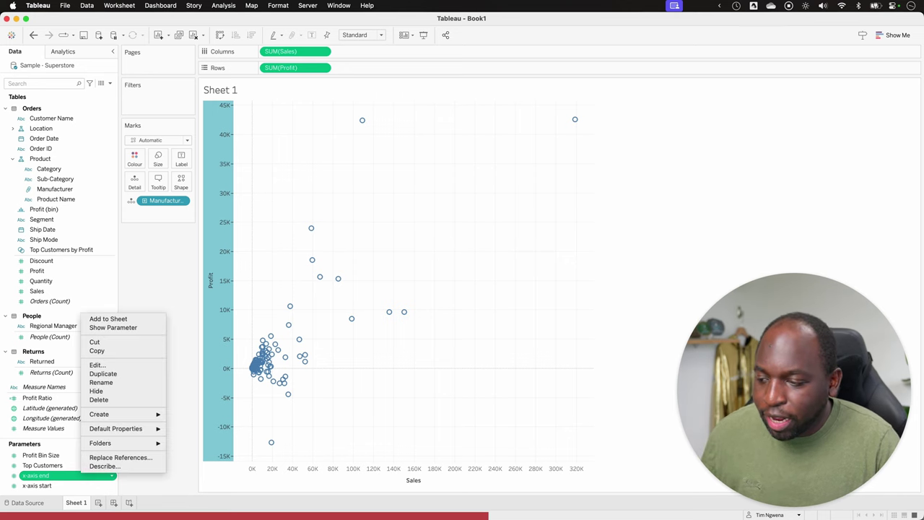
click(113, 327)
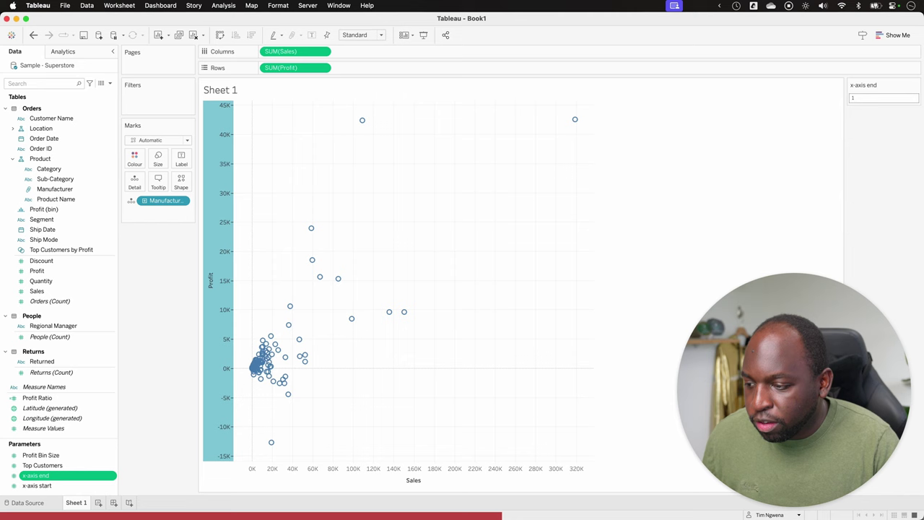
right_click(71, 485)
click(116, 337)
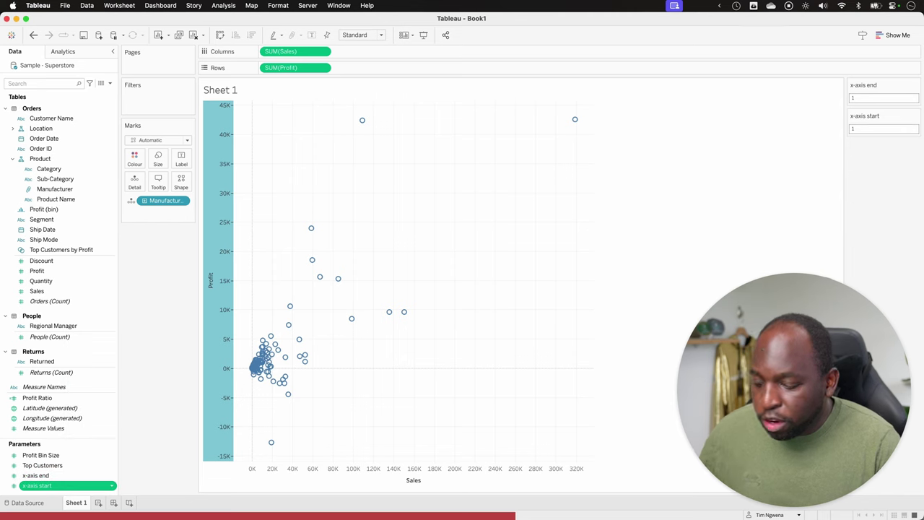
key(ctrl+alt+a)
mouse_move(89, 478)
mouse_down()
mouse_move(265, 376)
mouse_move(842, 128)
mouse_up()
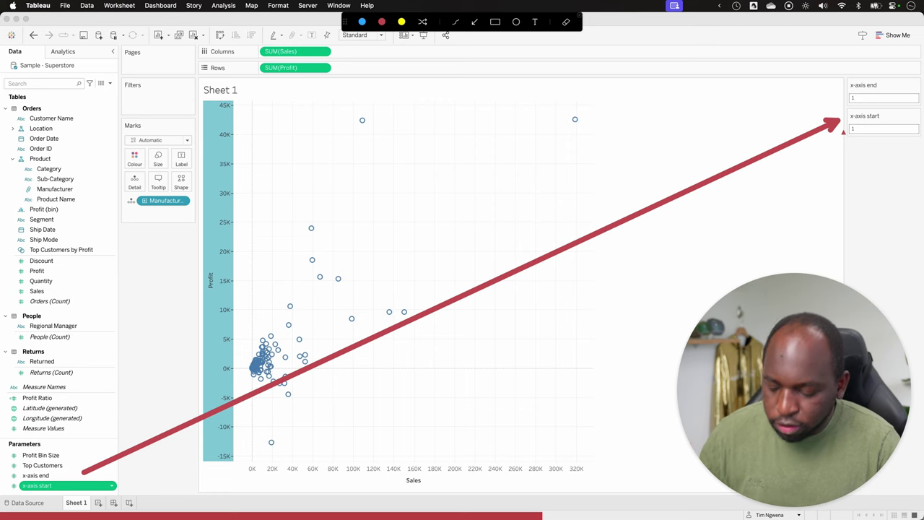
key(Escape)
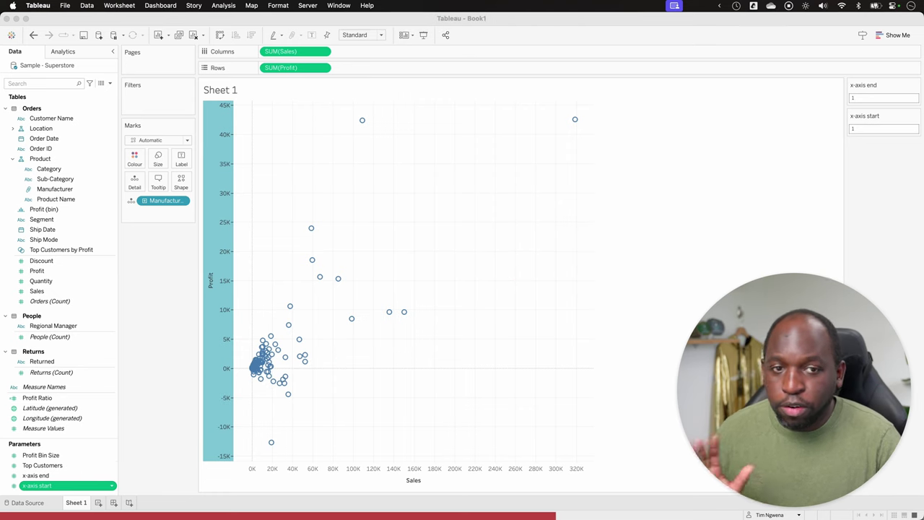
Step: Set x-axis end to 100,000 and x-axis start to 0
click(863, 97)
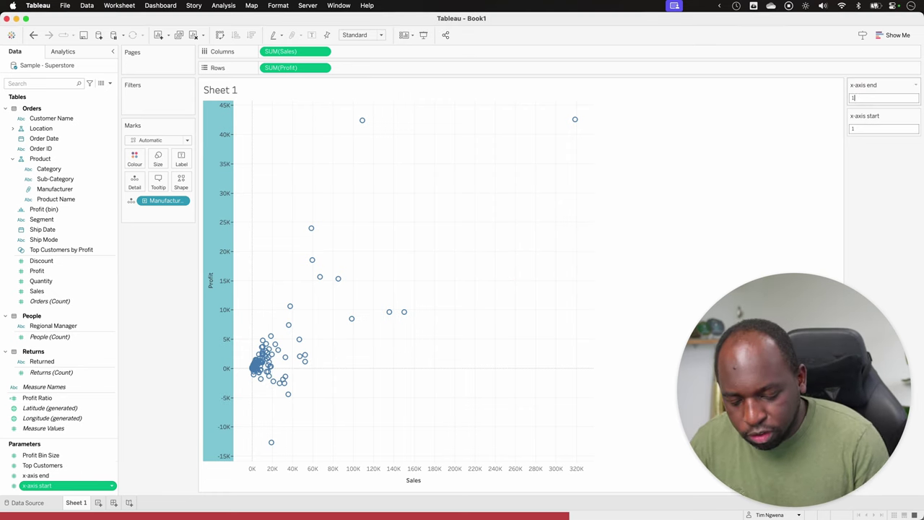
text(00000)
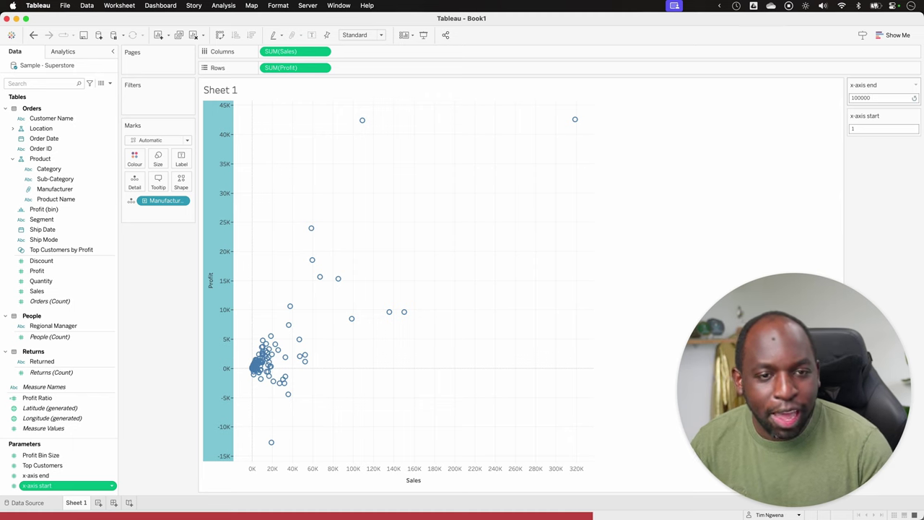
click(856, 128)
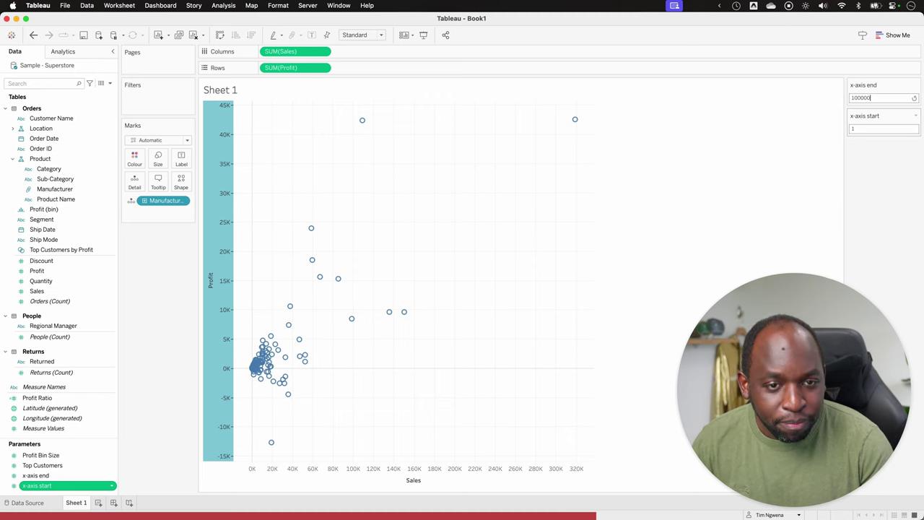
text(0)
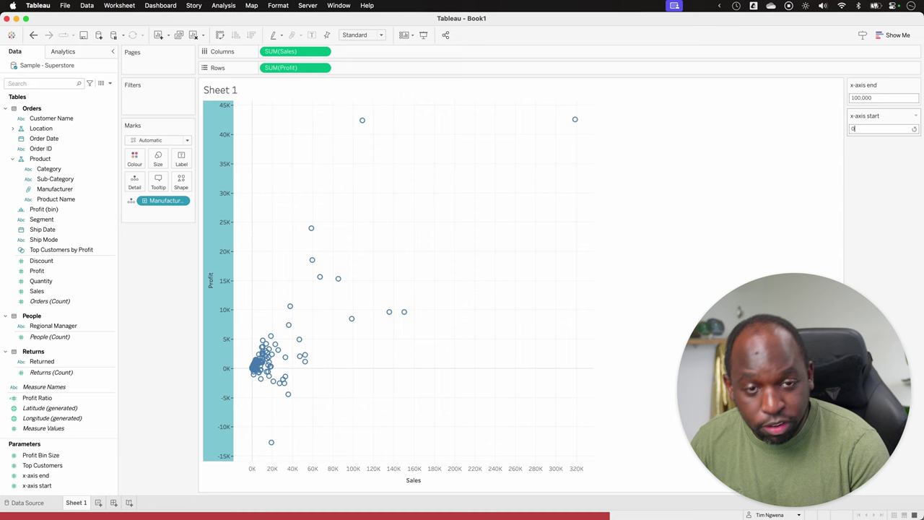
click(857, 162)
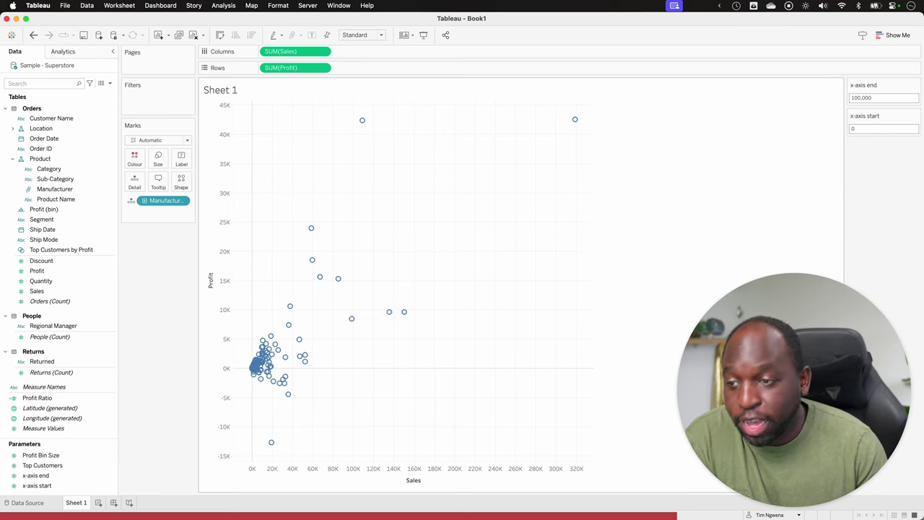
Step: Give the Sales axis a custom range running from the x-axis start to the x-axis end parameter
right_click(393, 469)
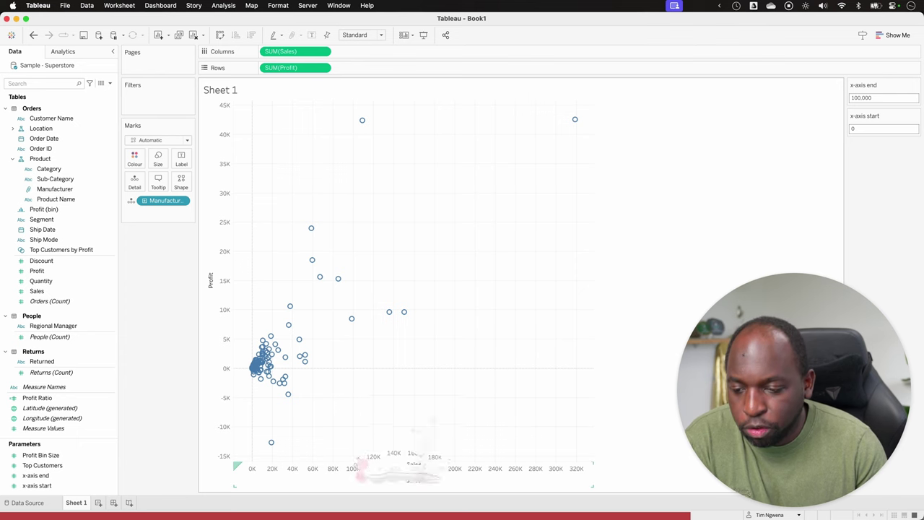
click(399, 408)
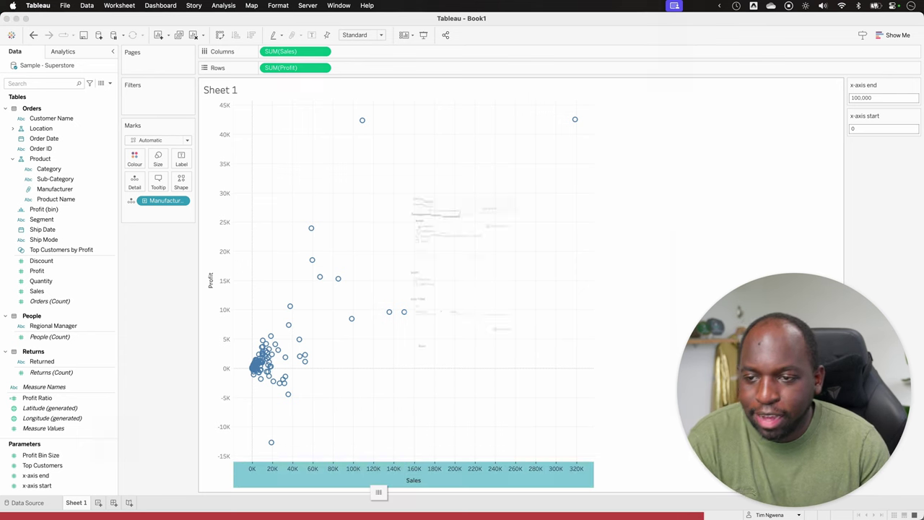
click(385, 209)
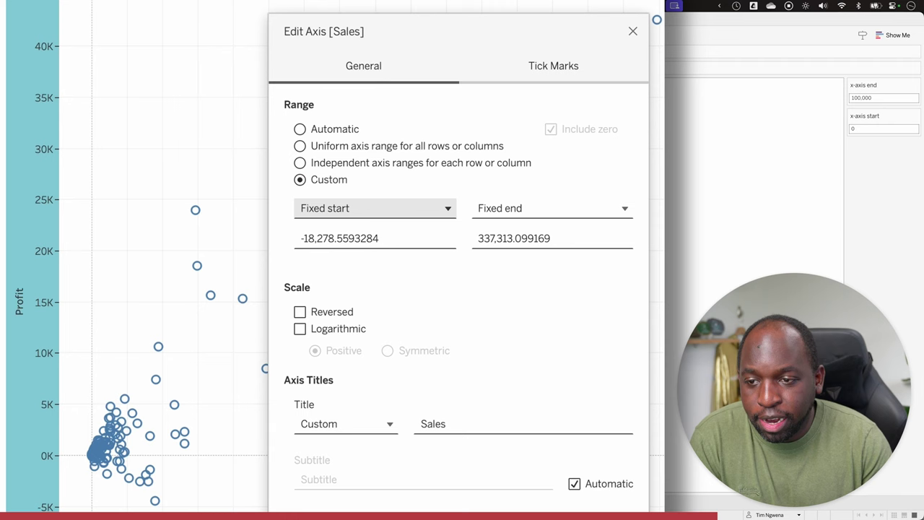
click(375, 207)
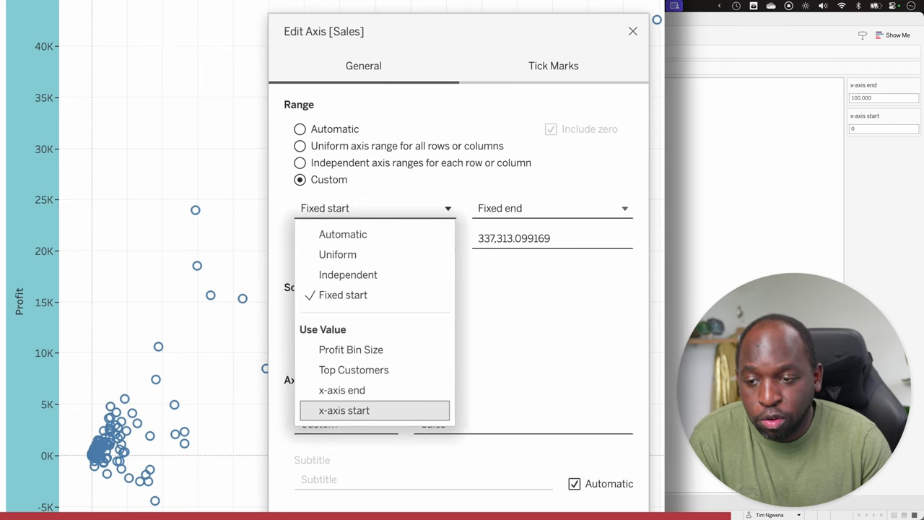
click(390, 410)
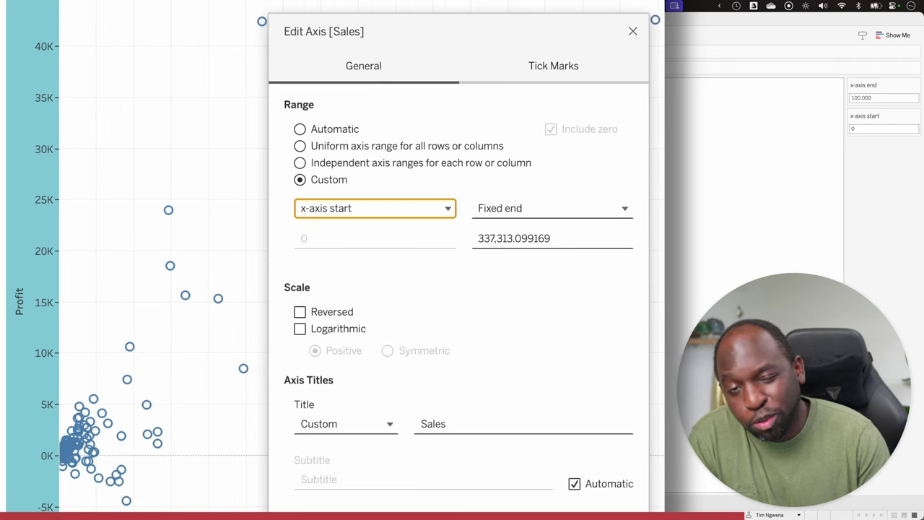
click(574, 208)
click(564, 392)
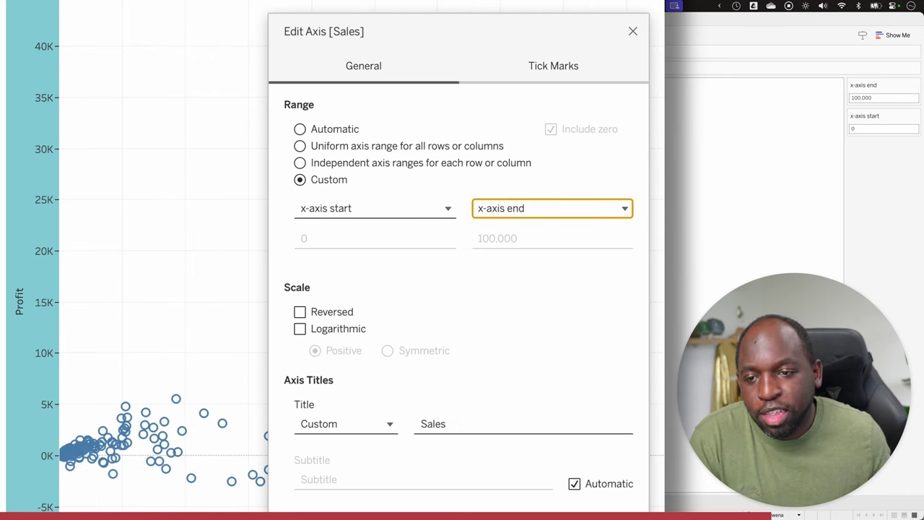
click(633, 31)
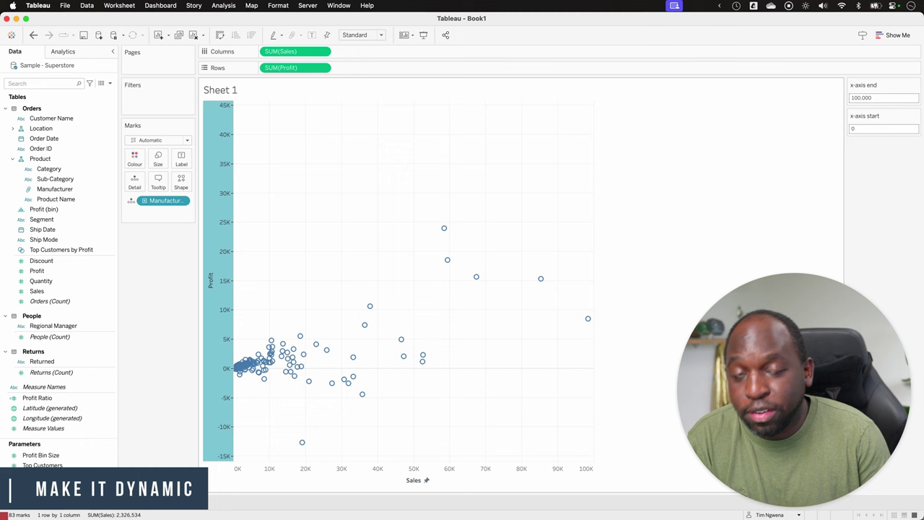
Step: Clear the Sales axis's custom range and confirm in Edit Axis that it is Automatic
right_click(389, 473)
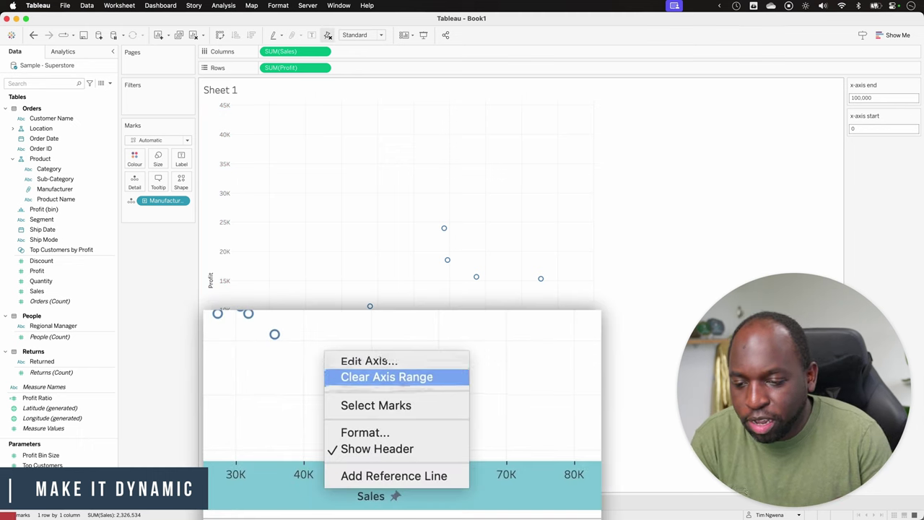
click(428, 417)
right_click(552, 471)
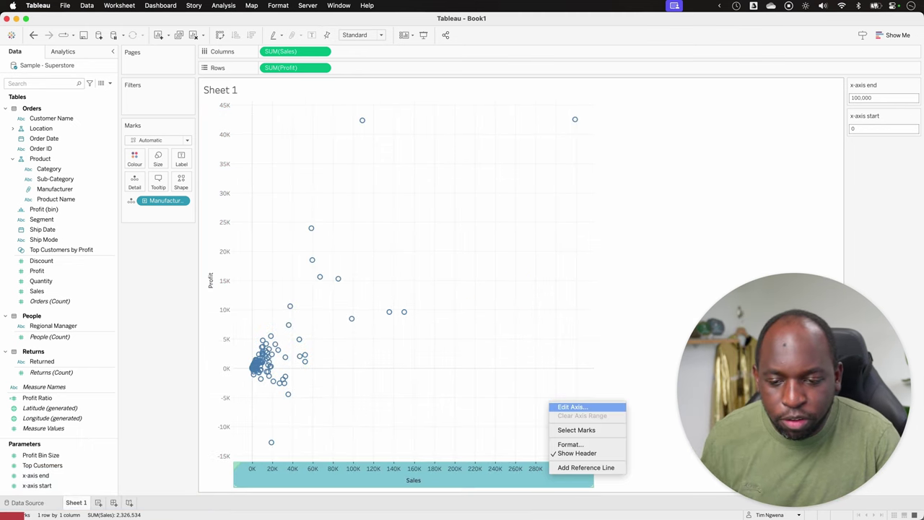
click(593, 408)
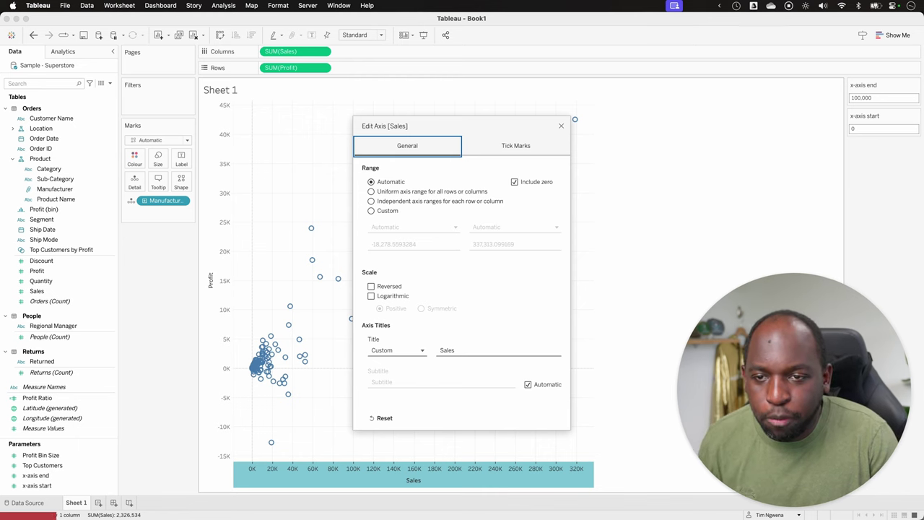
click(561, 125)
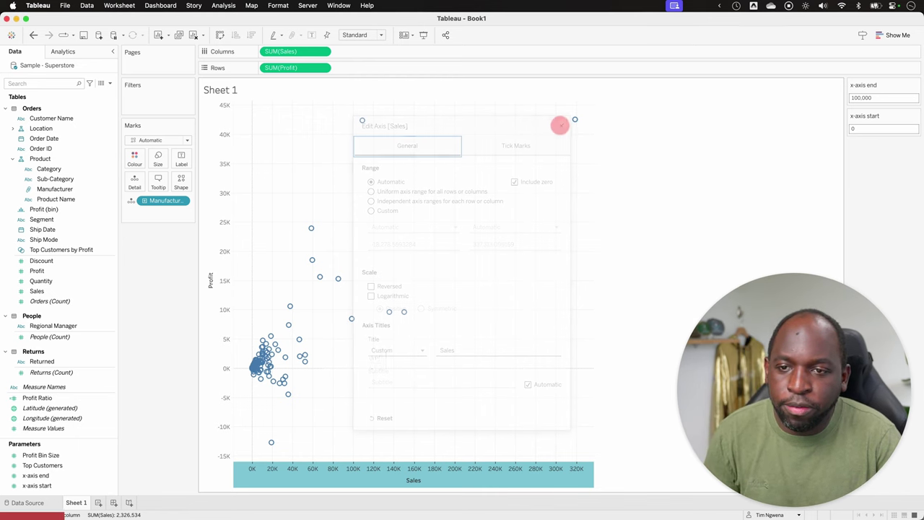
Step: On new Sheet 2, build descending horizontal Sales bars by Manufacturer, then create Dashboard 1
click(98, 503)
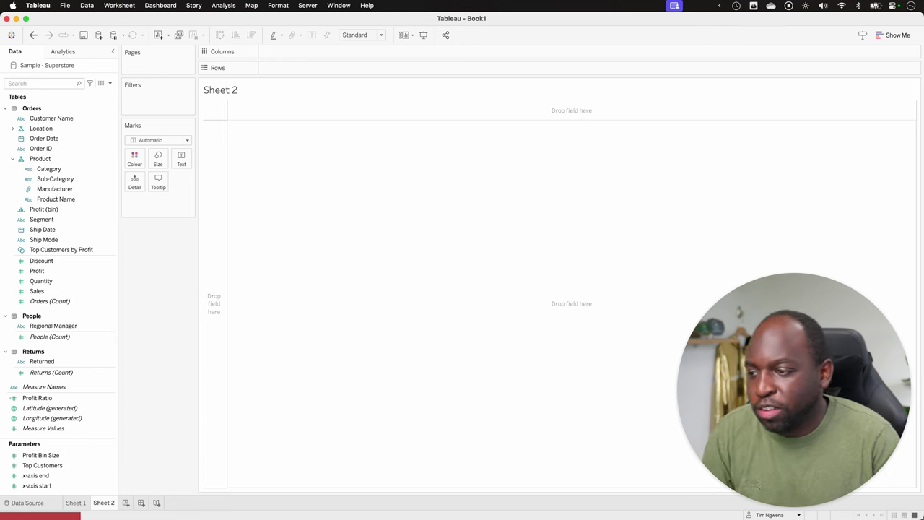
mouse_move(36, 291)
mouse_down()
mouse_move(279, 104)
mouse_move(288, 68)
mouse_up()
drag(54, 188, 289, 52)
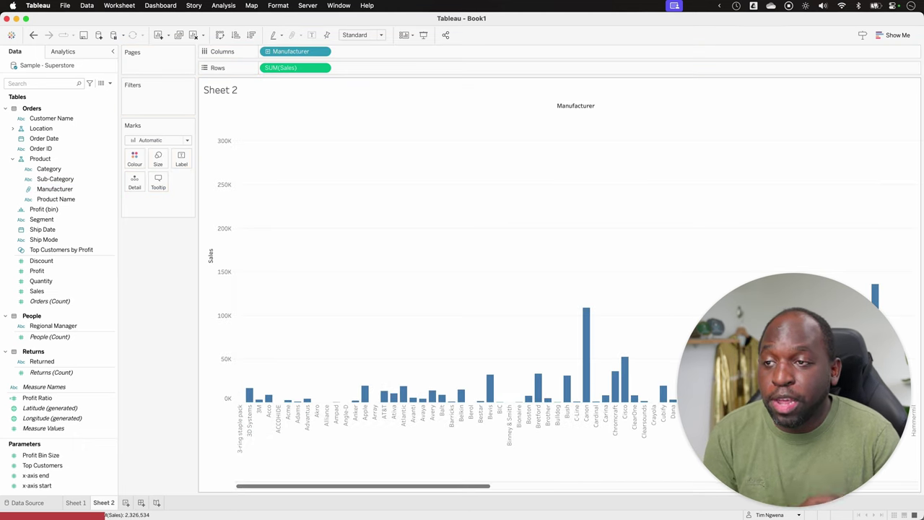
click(220, 35)
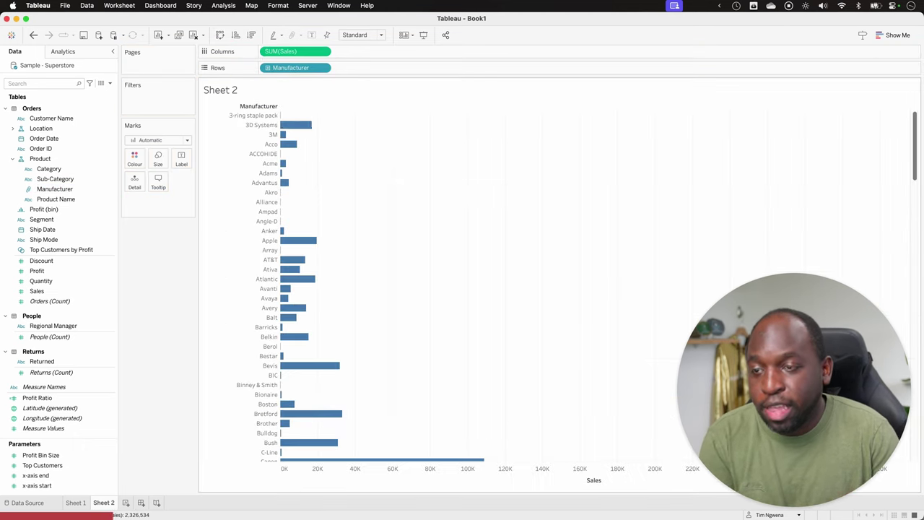
click(607, 480)
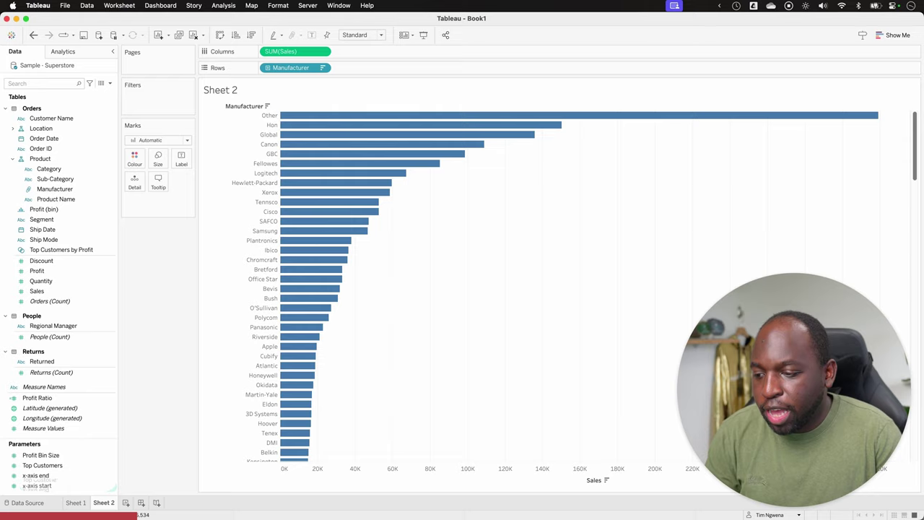
click(141, 502)
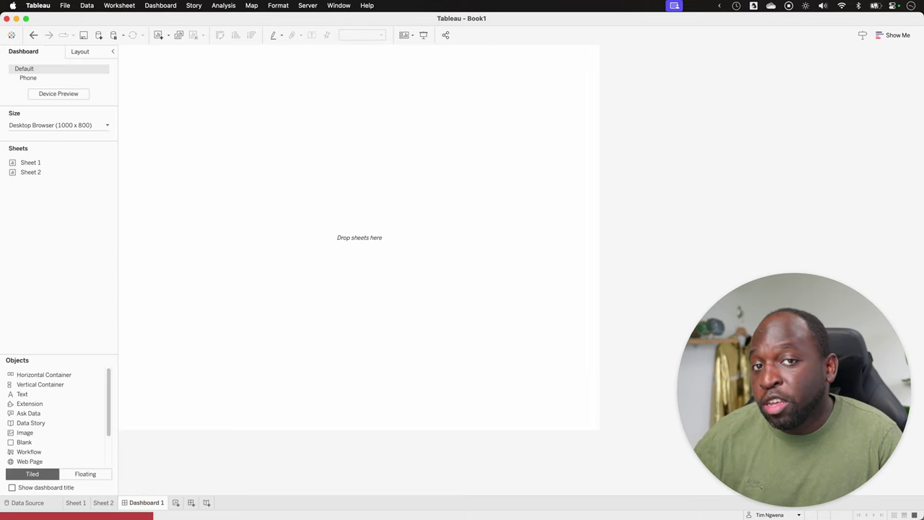
Step: Place Sheet 1's scatter plot on Dashboard 1 with Sheet 2's bar chart below it
drag(30, 163, 142, 229)
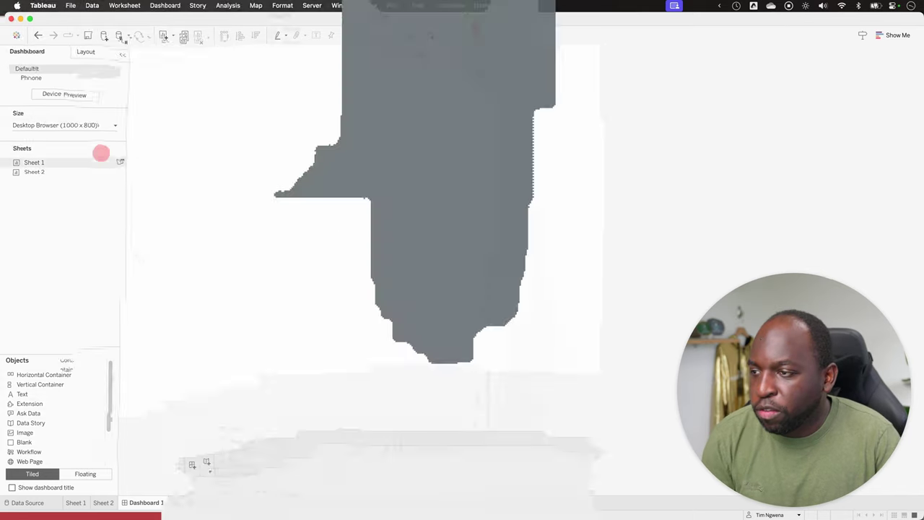
mouse_move(30, 172)
mouse_down()
mouse_move(140, 235)
mouse_move(190, 335)
mouse_up()
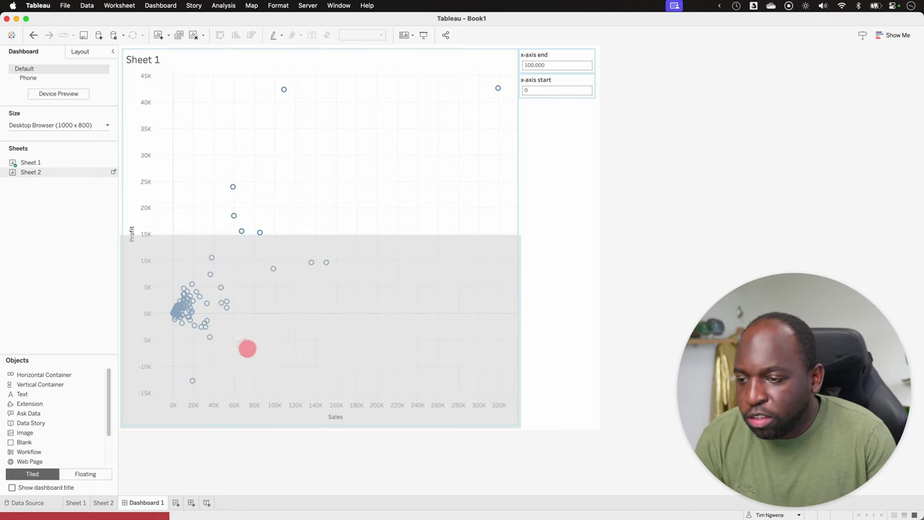
drag(247, 349, 247, 348)
right_click(376, 224)
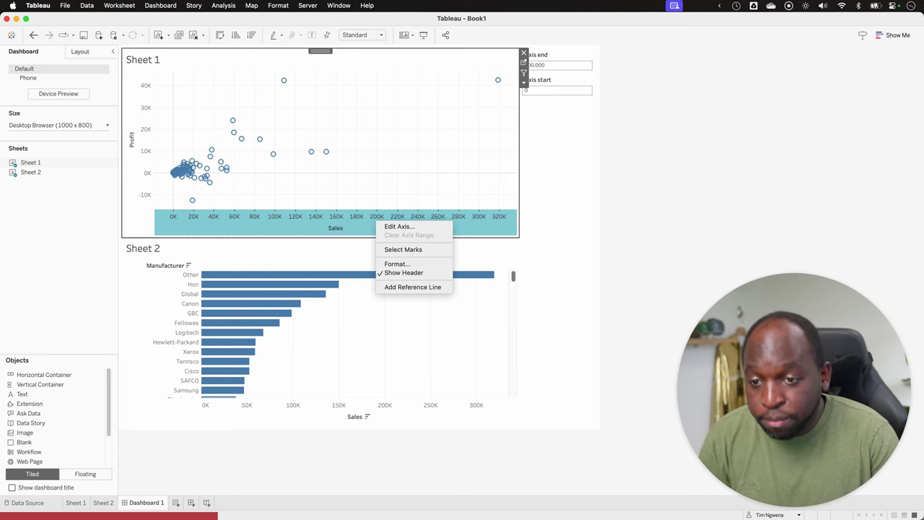
Step: Test the filter by selecting groups of high-sales scatter points, then clear the selection
key(Escape)
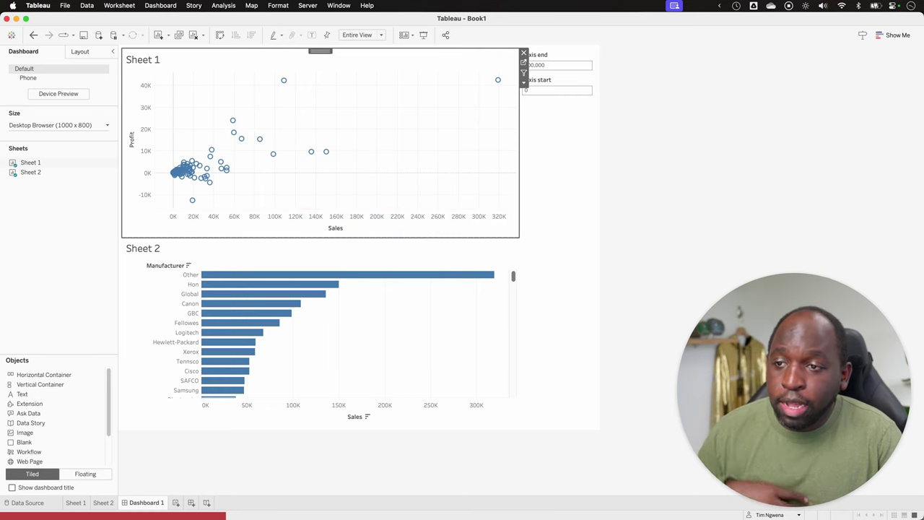
drag(393, 181, 255, 110)
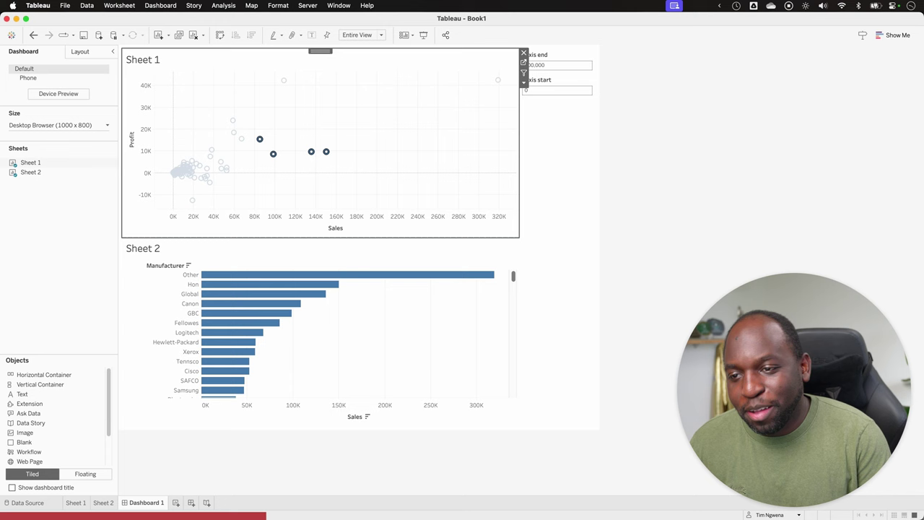
key(Escape)
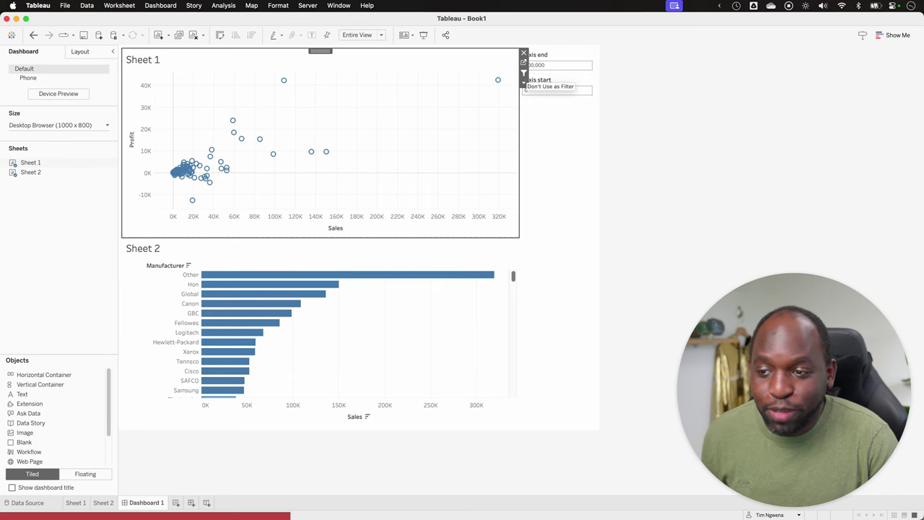
drag(381, 182, 258, 136)
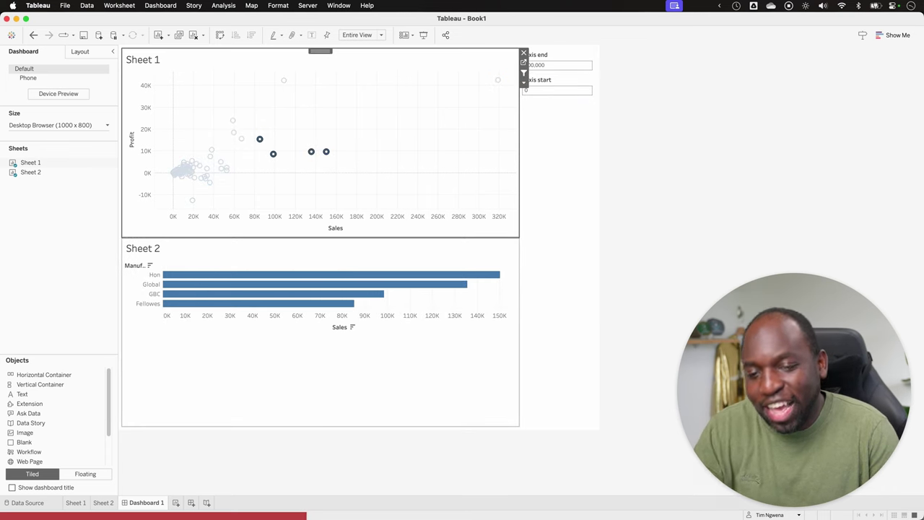
click(361, 138)
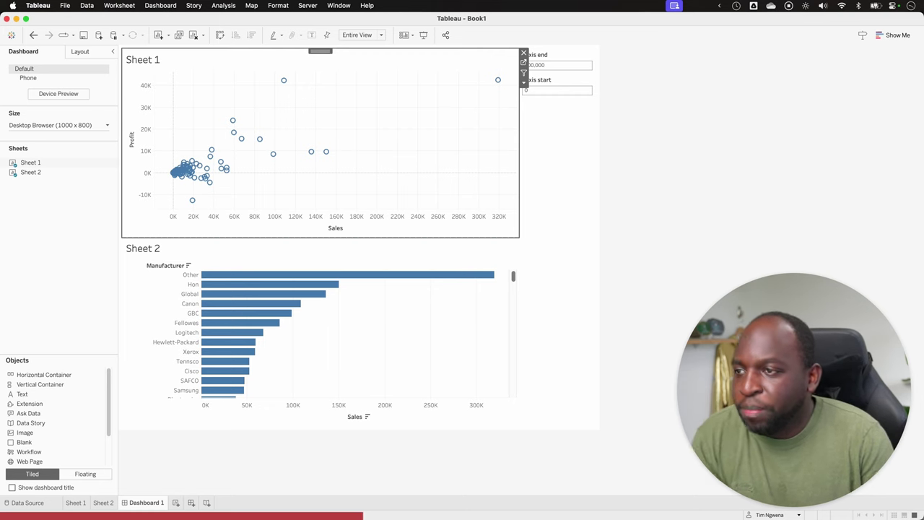
Step: Add a Change Parameter action named Parameter1 to Dashboard 1, run on Select
click(161, 5)
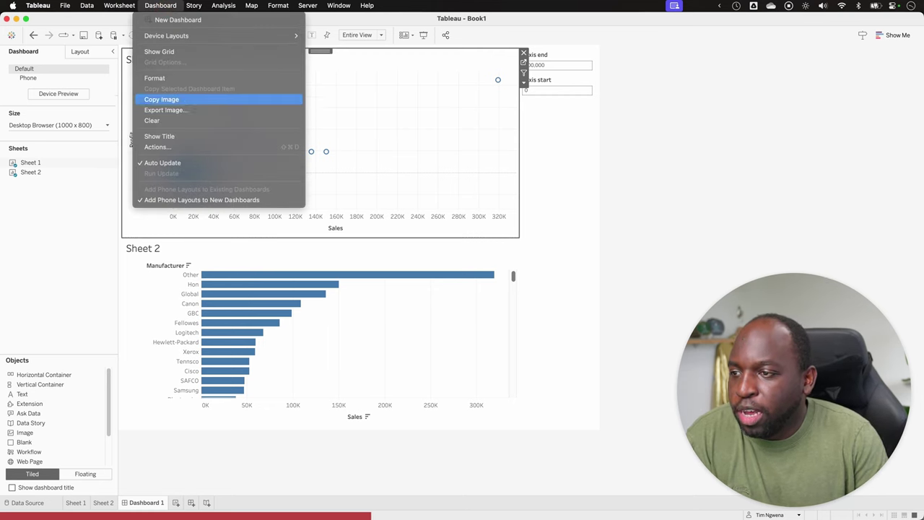
click(166, 147)
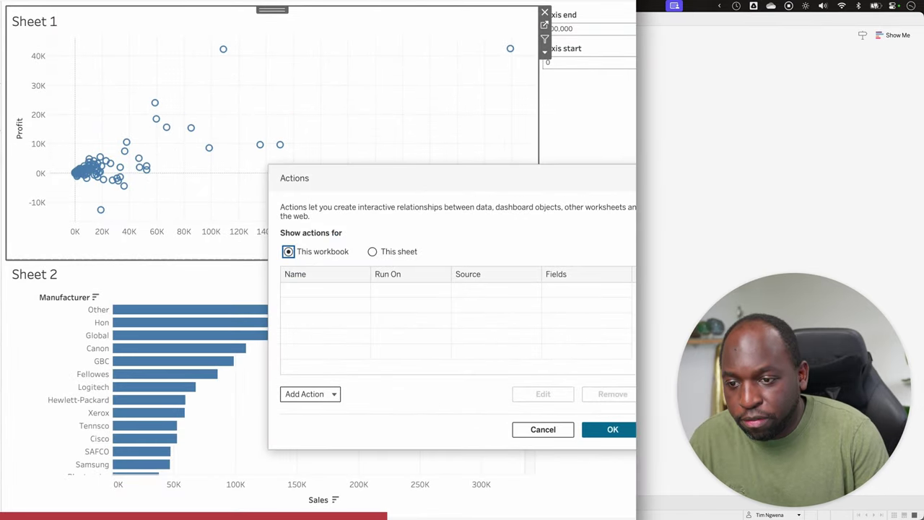
click(332, 393)
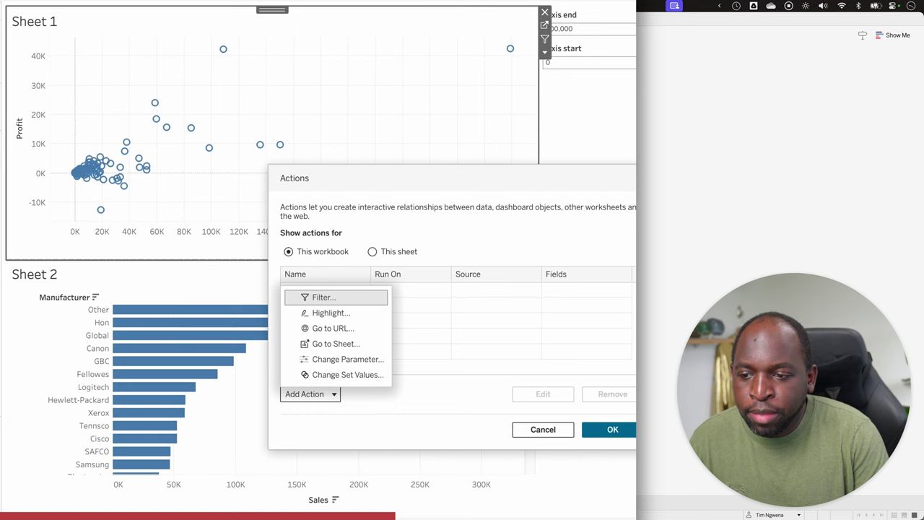
click(347, 359)
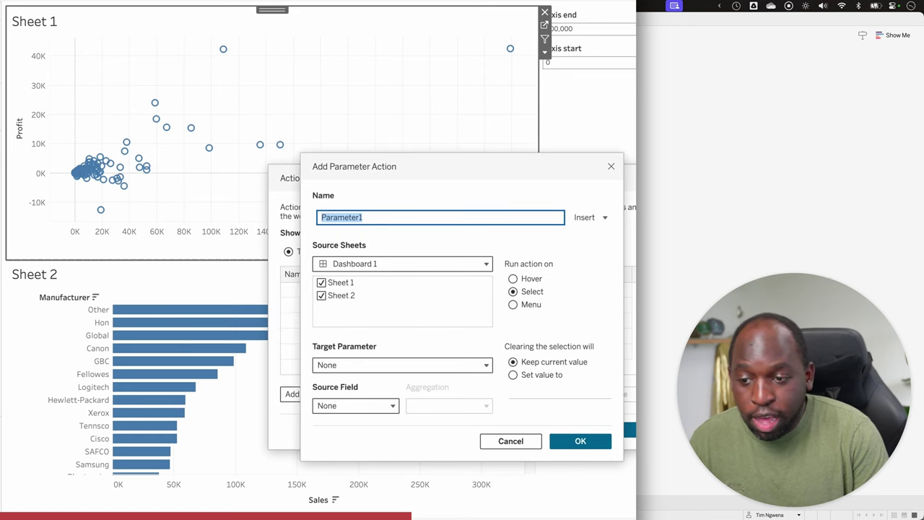
click(381, 216)
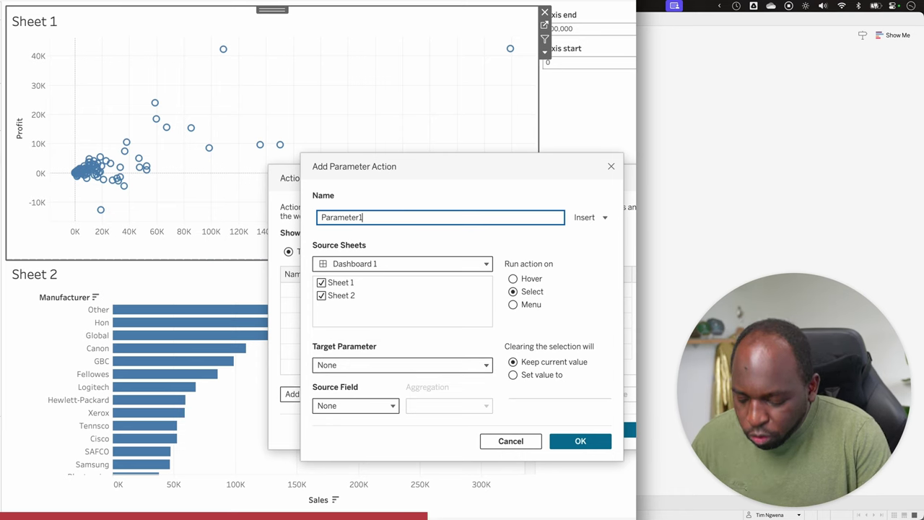
click(413, 336)
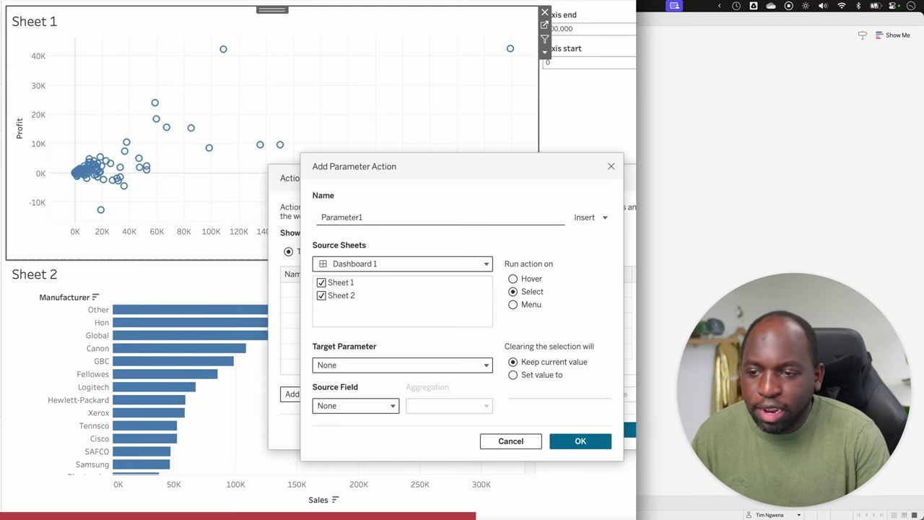
Step: Limit Parameter1's source to Sheet 1 and target x-axis start with the Minimum of SUM(Sales)
click(321, 296)
click(359, 364)
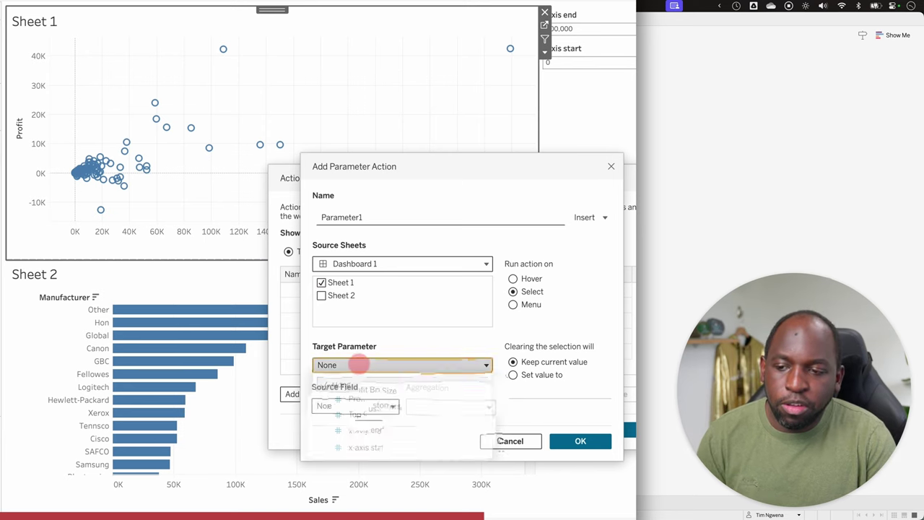
click(392, 442)
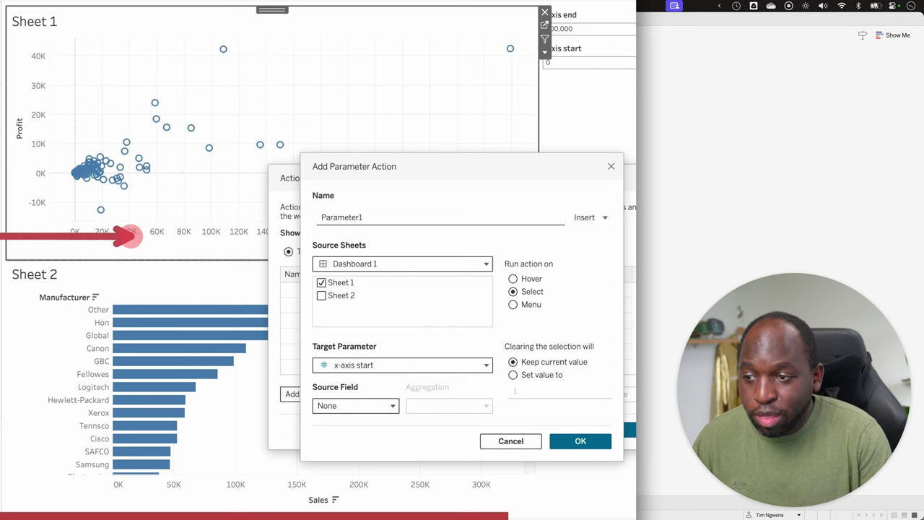
click(341, 403)
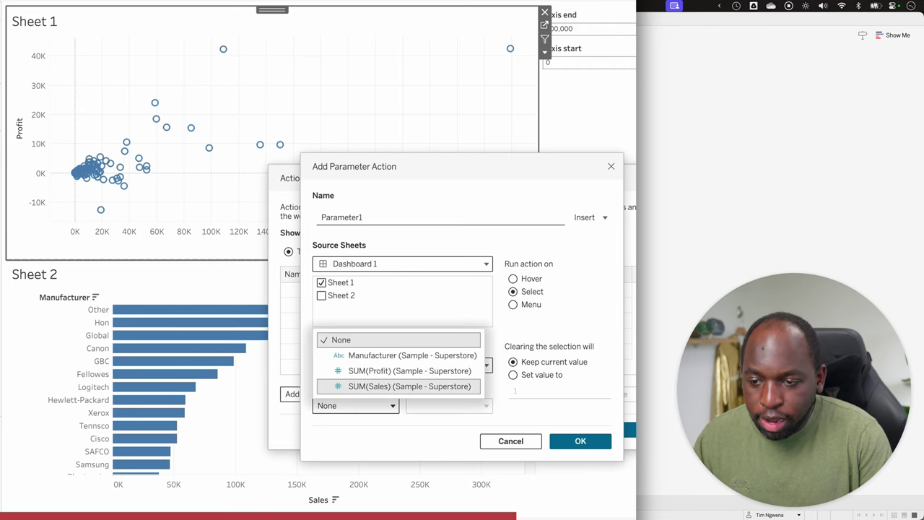
click(383, 386)
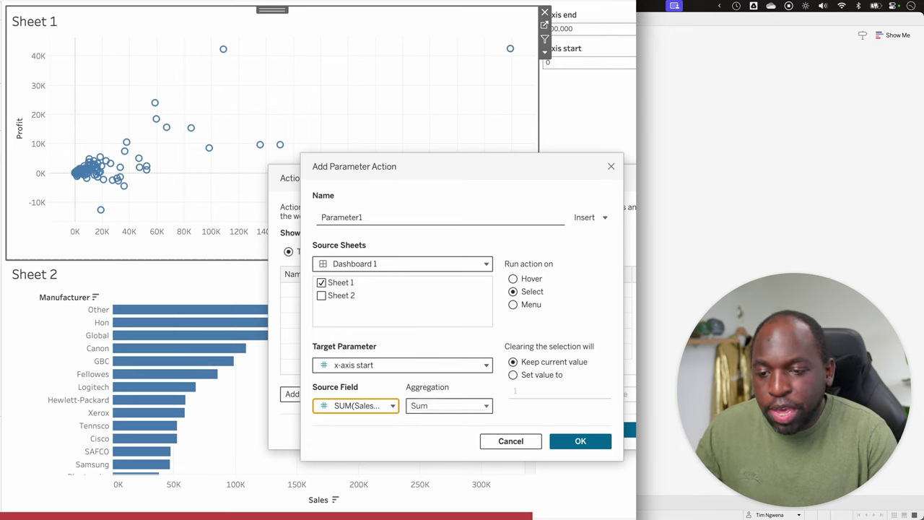
click(470, 405)
click(441, 275)
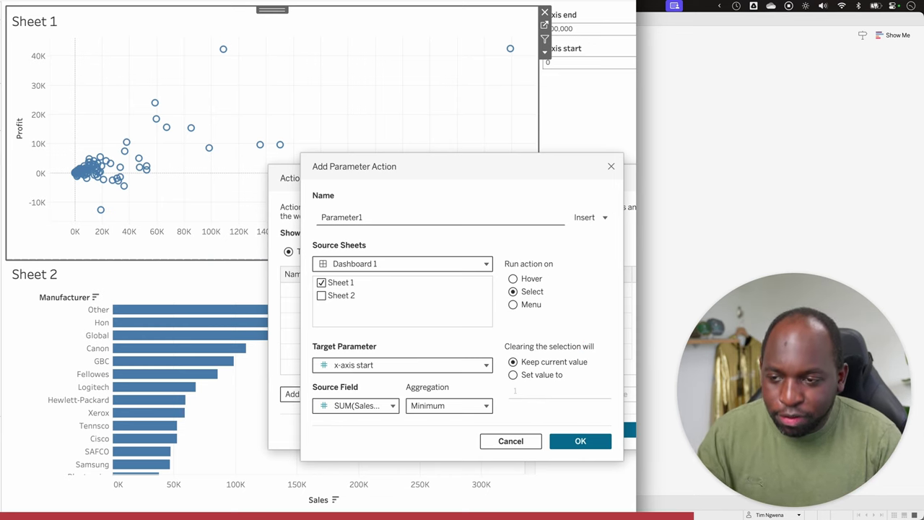
Step: Confirm the first parameter action, then start a Sheet 1-only change-parameter action targeting x-axis end
key(Return)
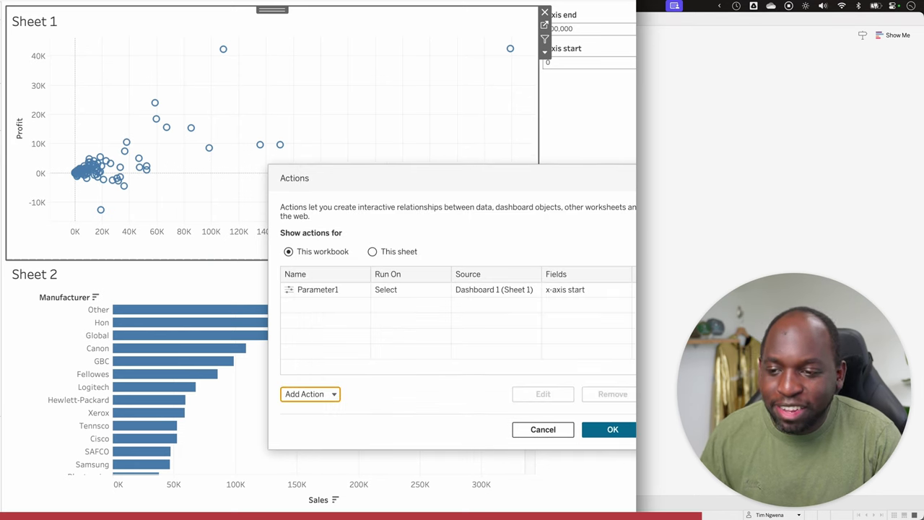
click(310, 394)
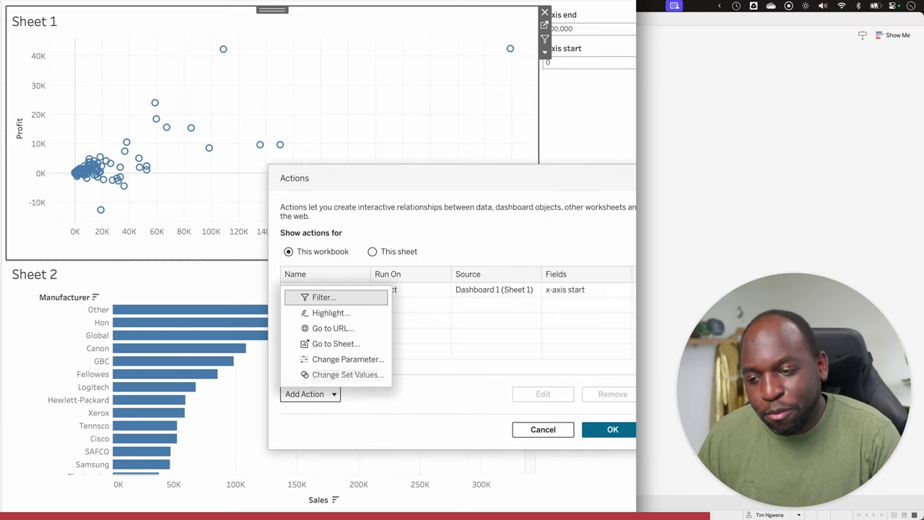
click(361, 357)
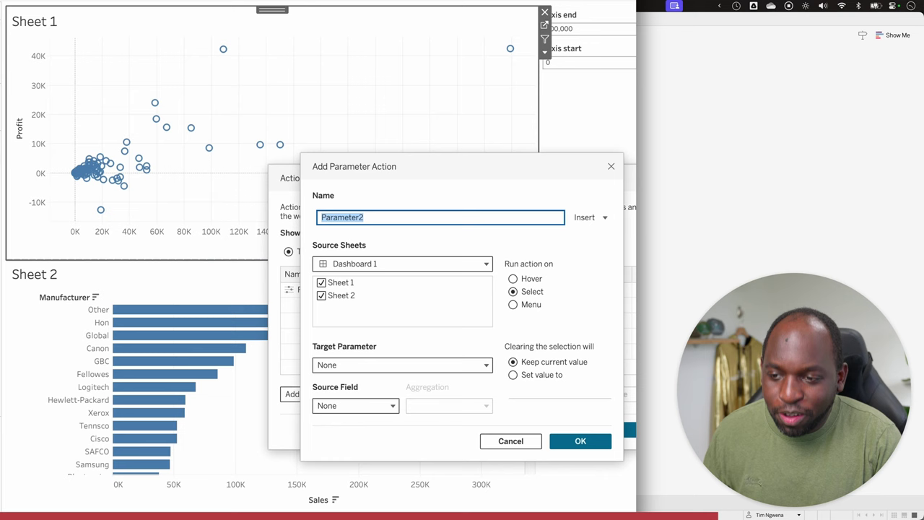
click(321, 296)
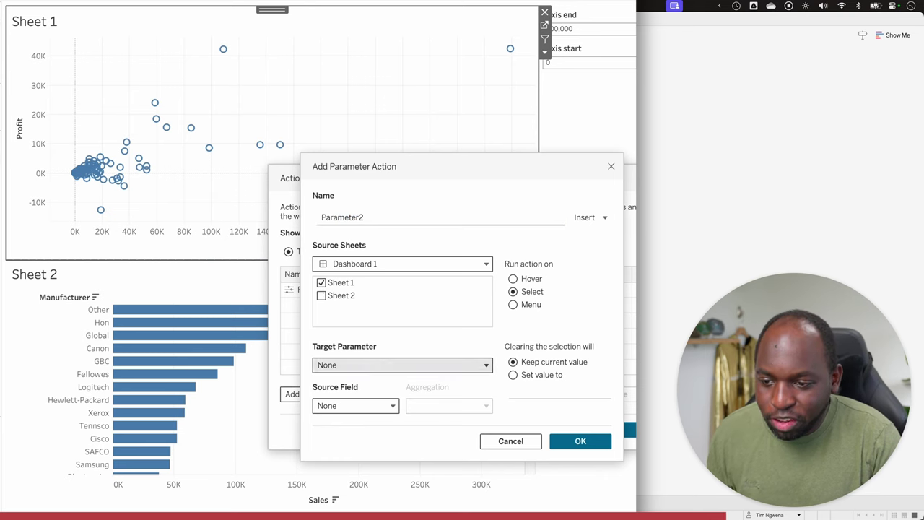
click(402, 364)
click(361, 431)
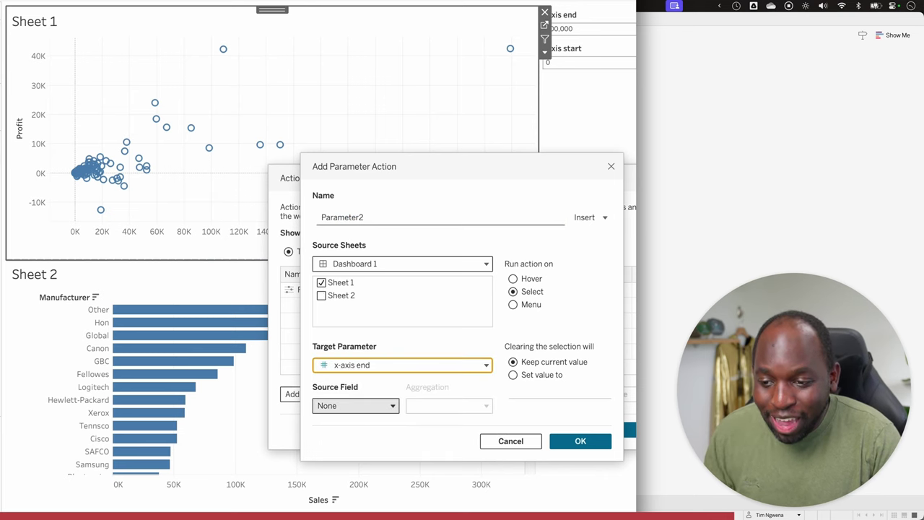
Step: Feed x-axis end from the Maximum of SUM(Sales) and confirm Parameter2
click(390, 405)
click(377, 383)
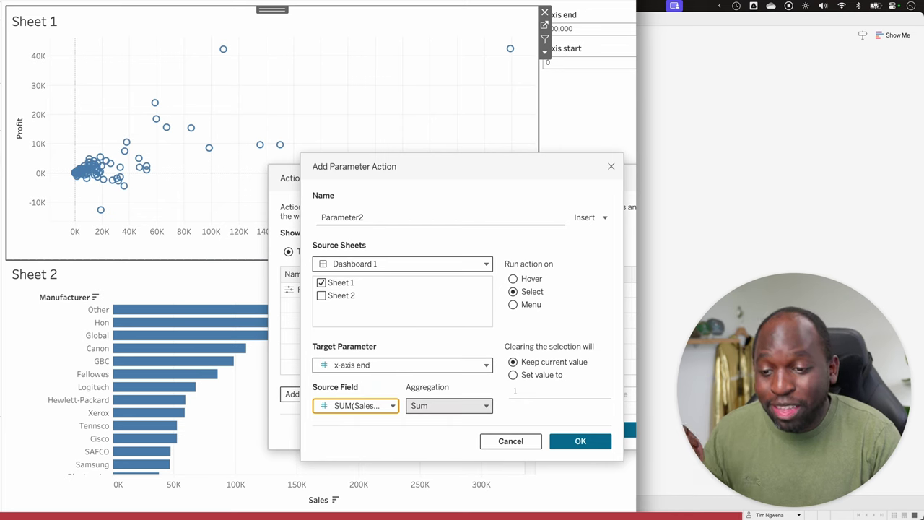
click(448, 405)
click(450, 290)
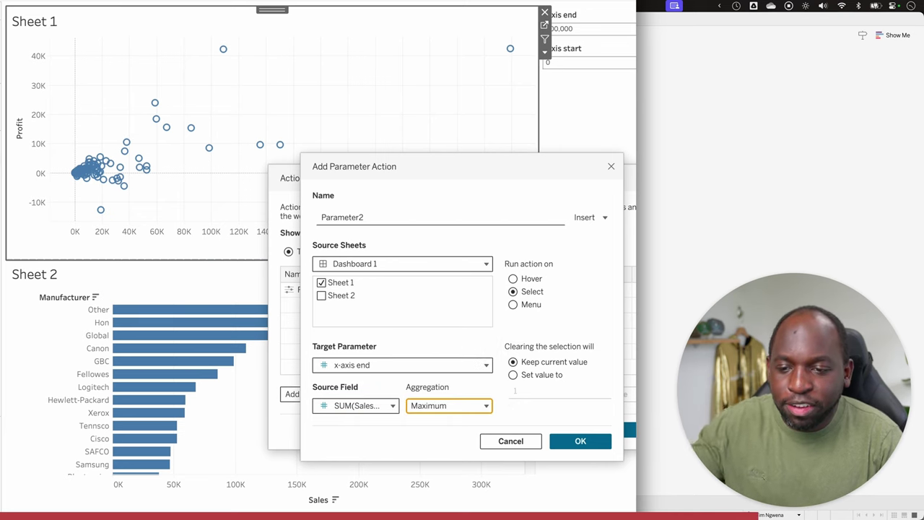
click(580, 441)
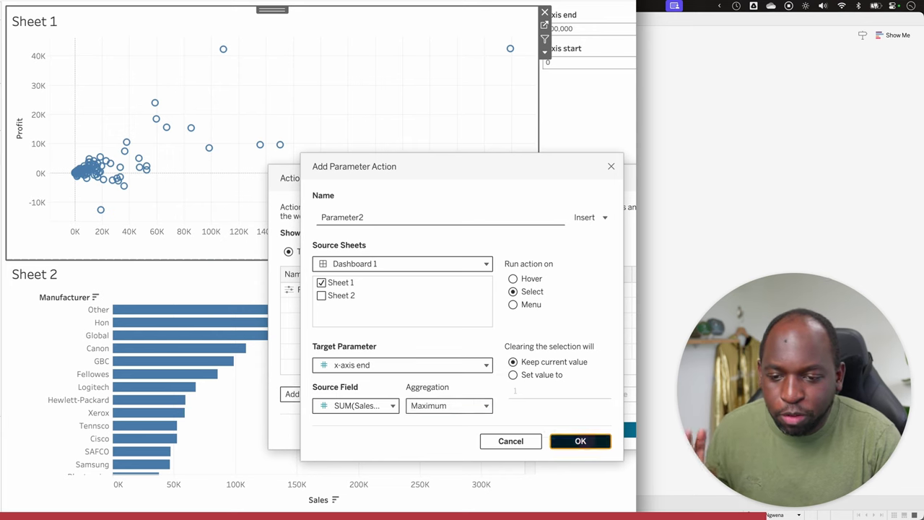
click(331, 395)
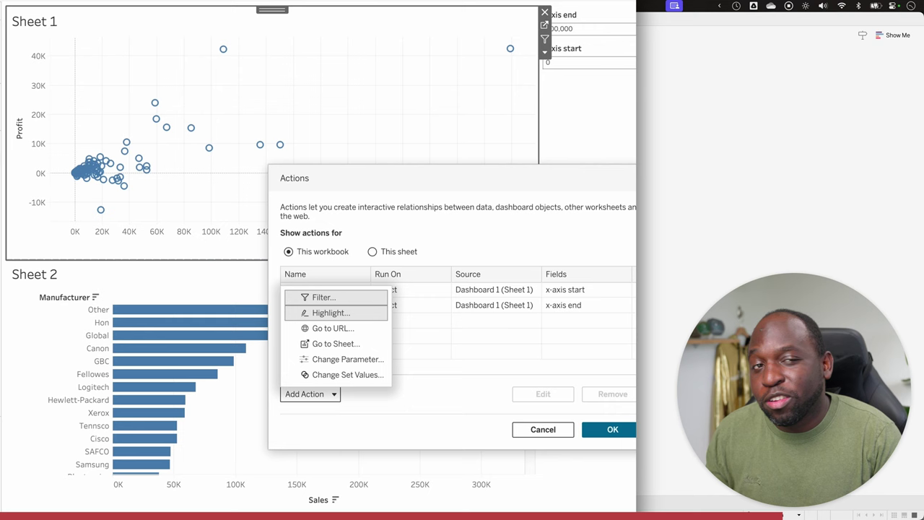
Step: Add a Highlight1 action from Sheet 1 to Sheet 2 only, and close the Actions dialog
key(Return)
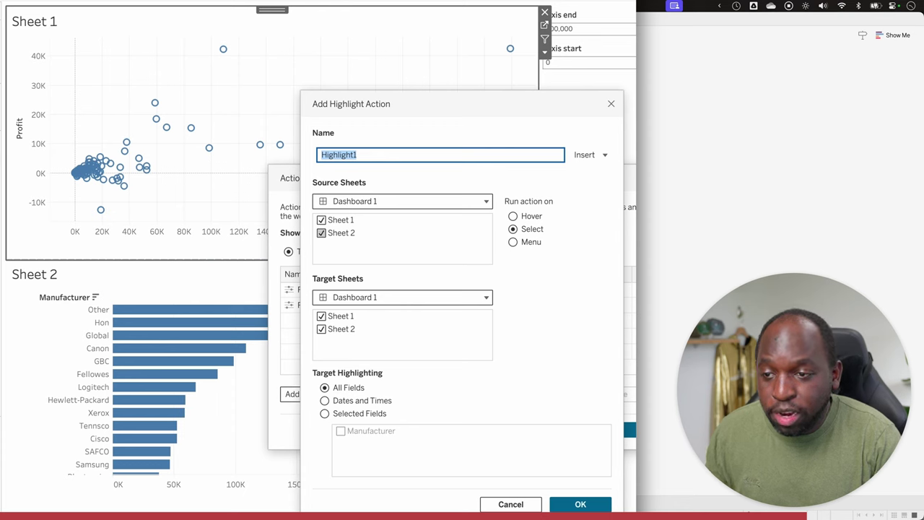
click(321, 232)
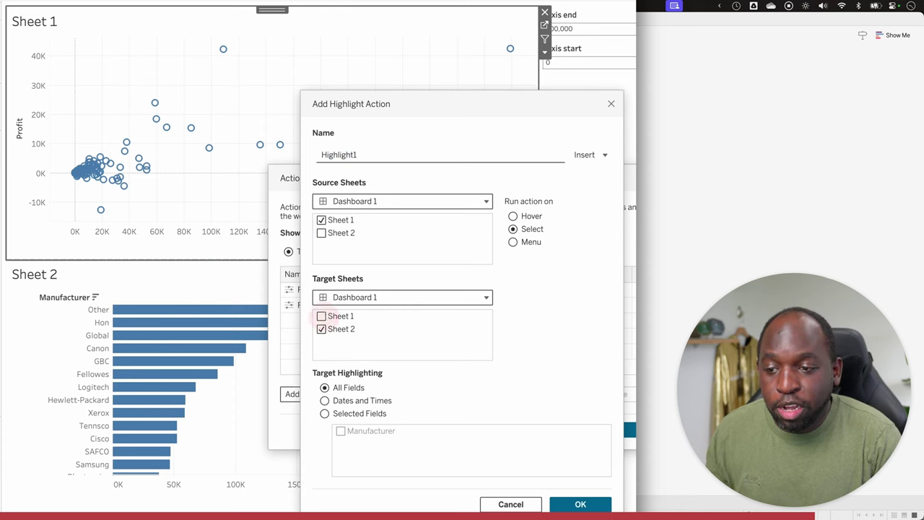
click(322, 316)
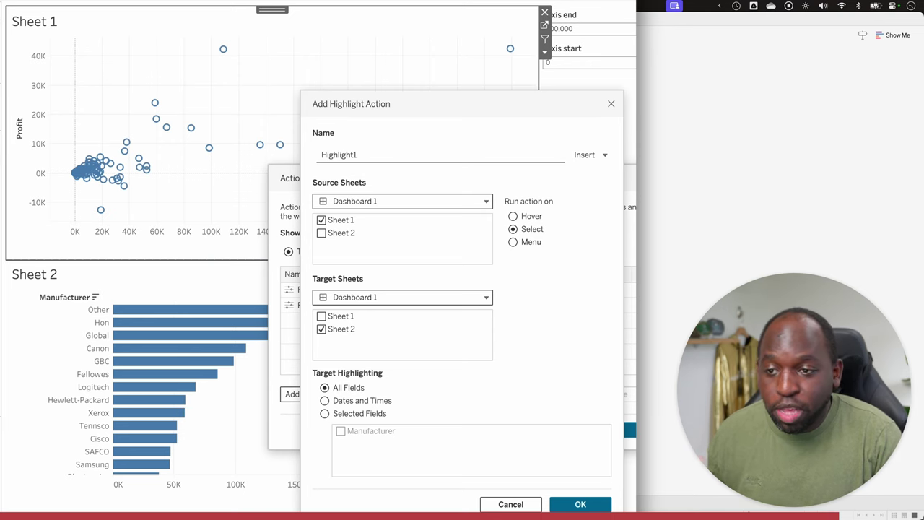
key(Return)
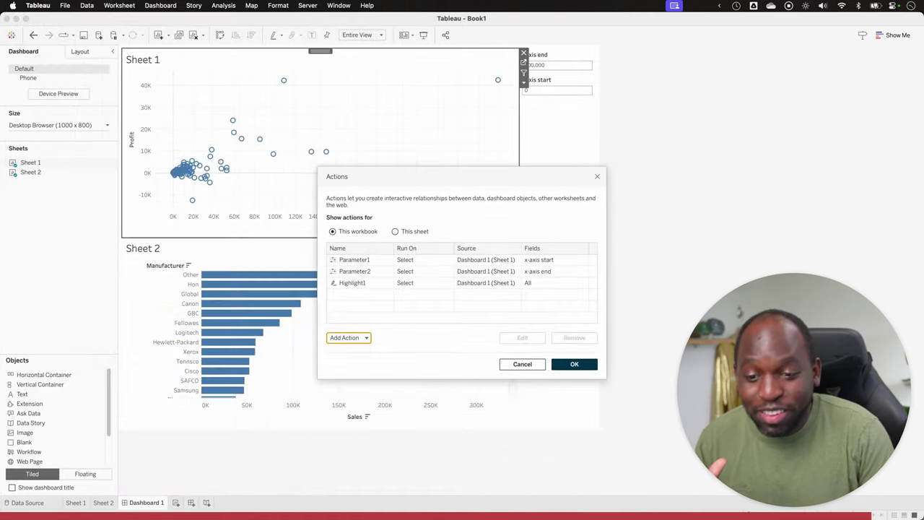
click(574, 363)
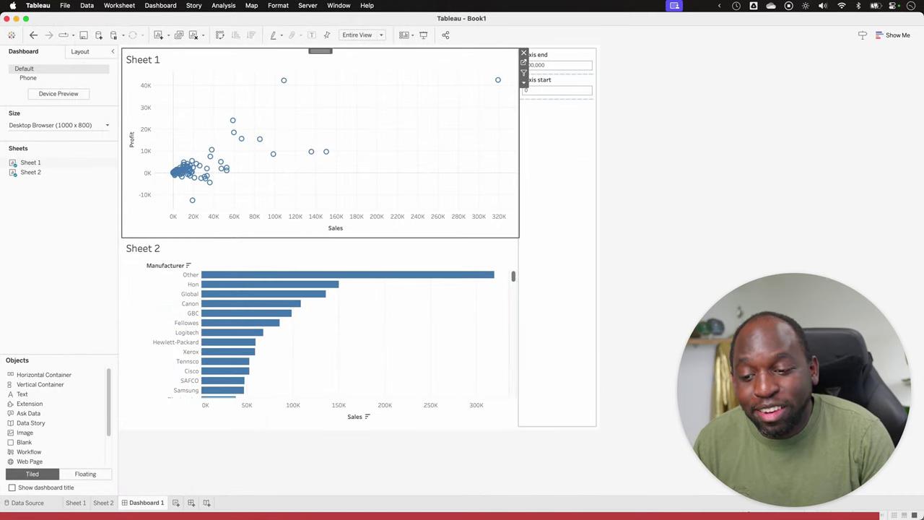
right_click(430, 414)
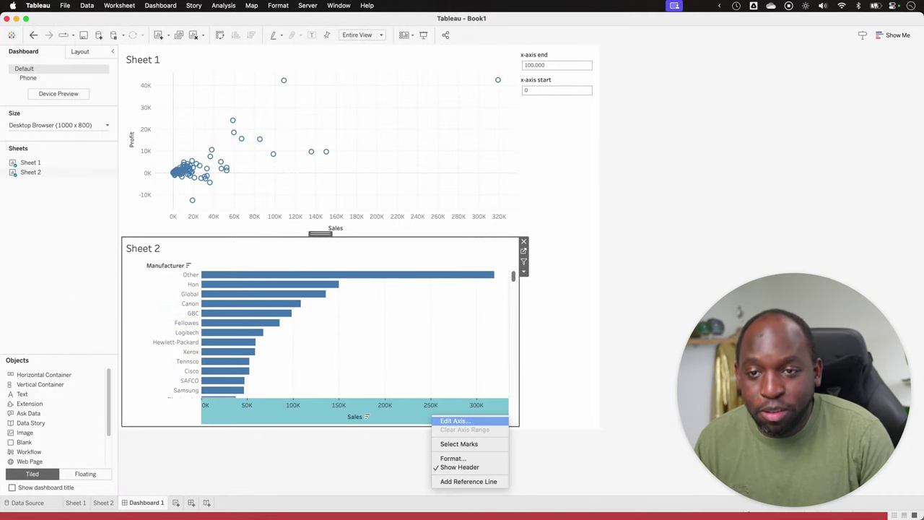
Step: Give Sheet 2's Sales axis a custom range running from x-axis start to x-axis end
click(454, 420)
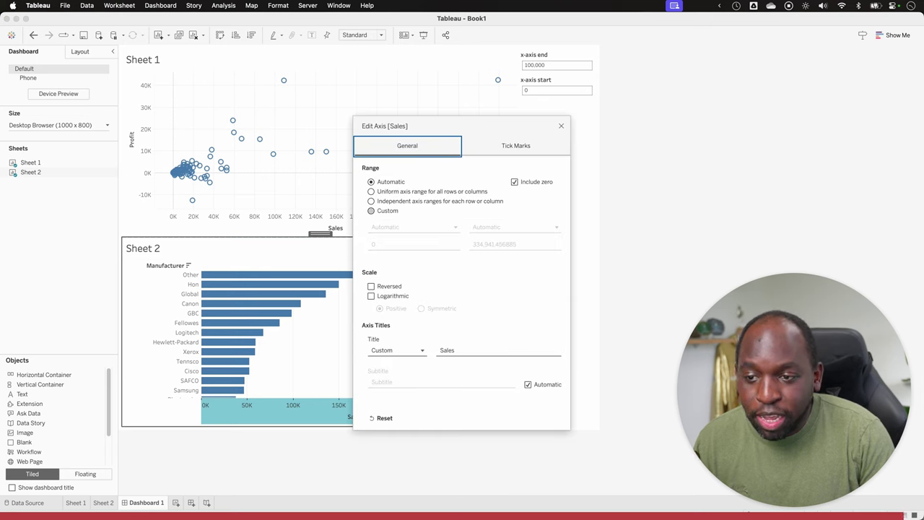
click(371, 210)
click(413, 226)
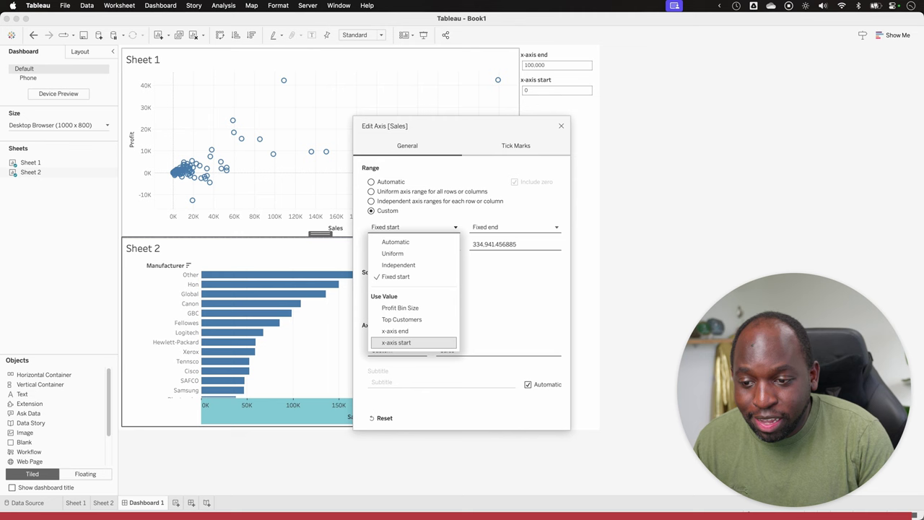
click(414, 342)
click(515, 227)
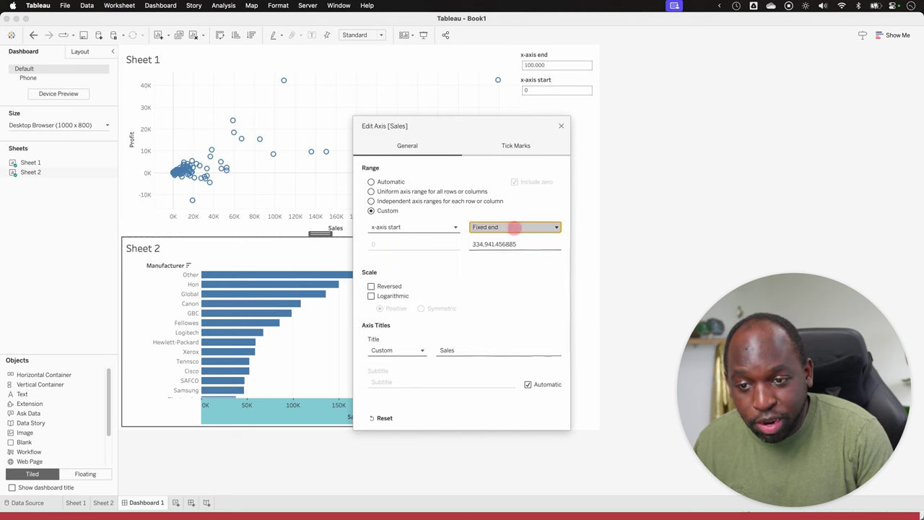
click(497, 330)
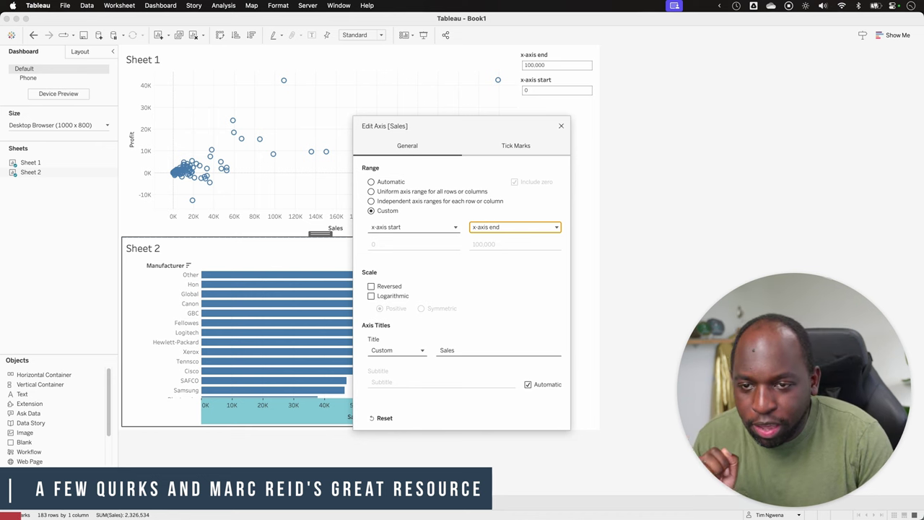
click(462, 318)
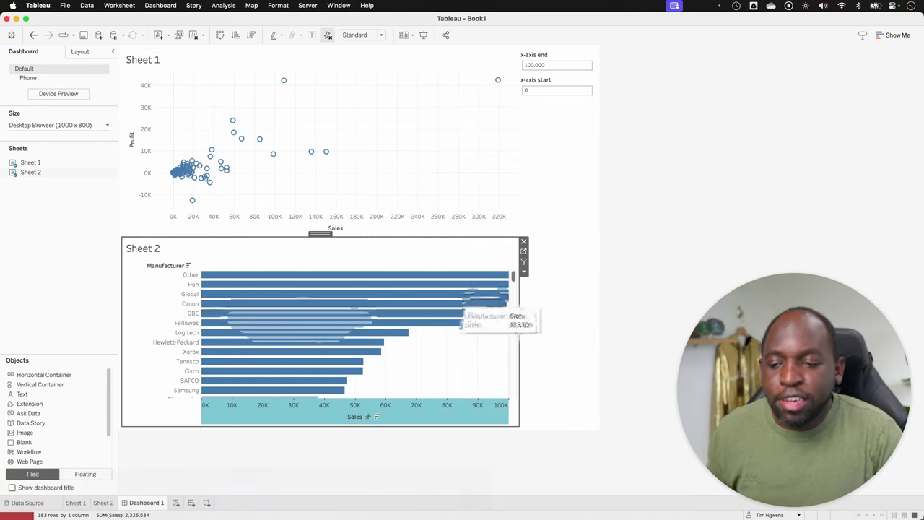
Step: Select the two scatter points near 140K–150K sales and draw arrows pointing at them
click(436, 351)
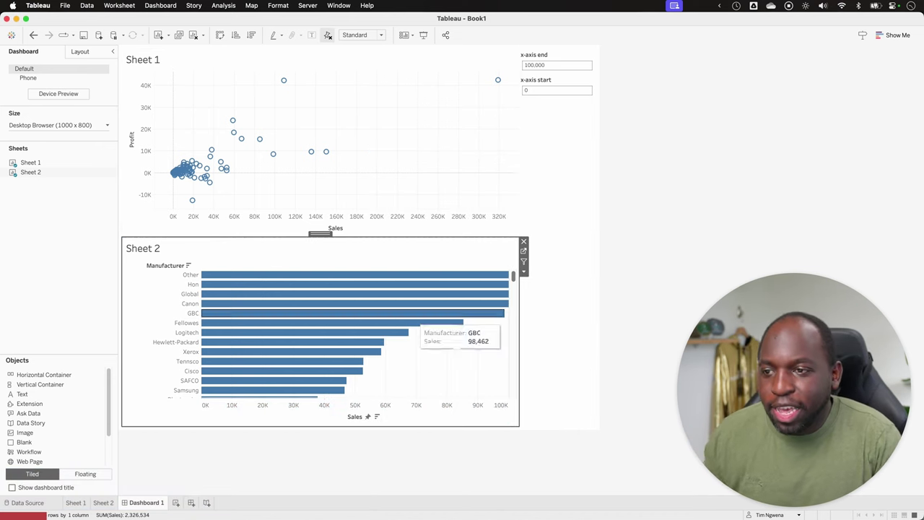
drag(376, 167, 308, 148)
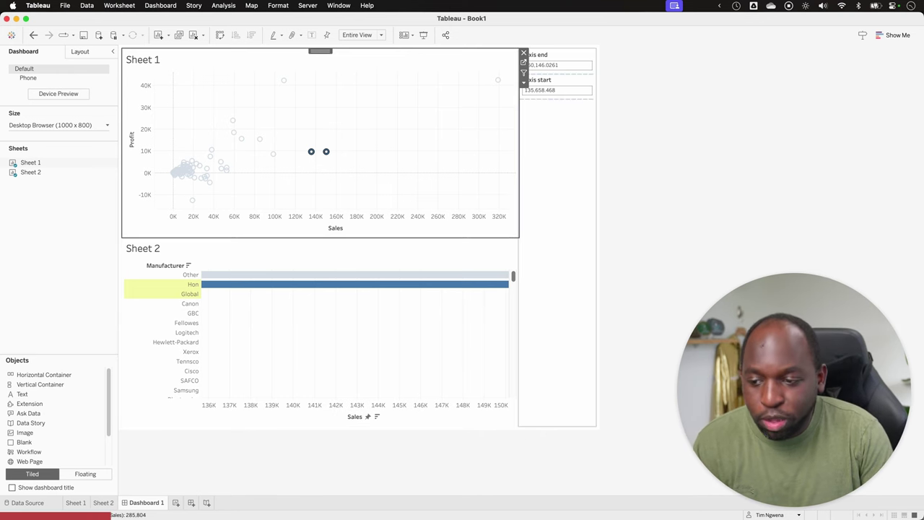
key(ctrl+alt+a)
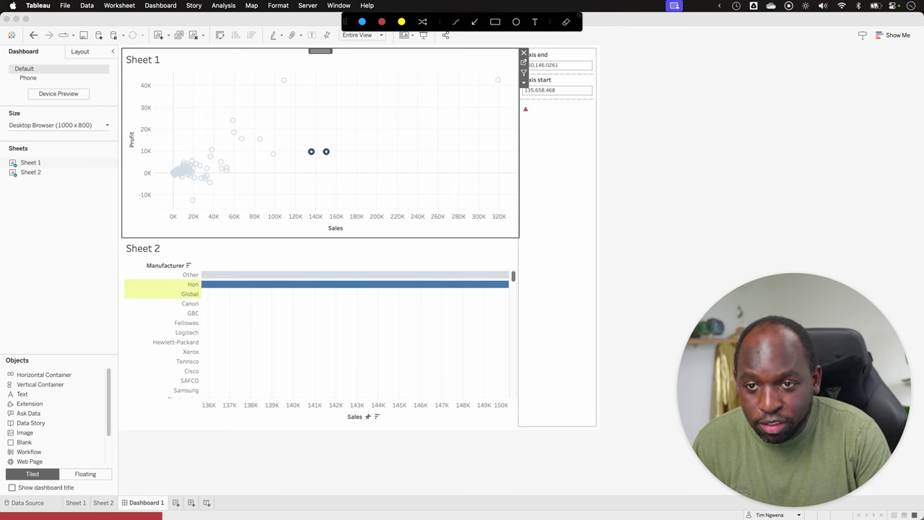
drag(525, 93, 310, 148)
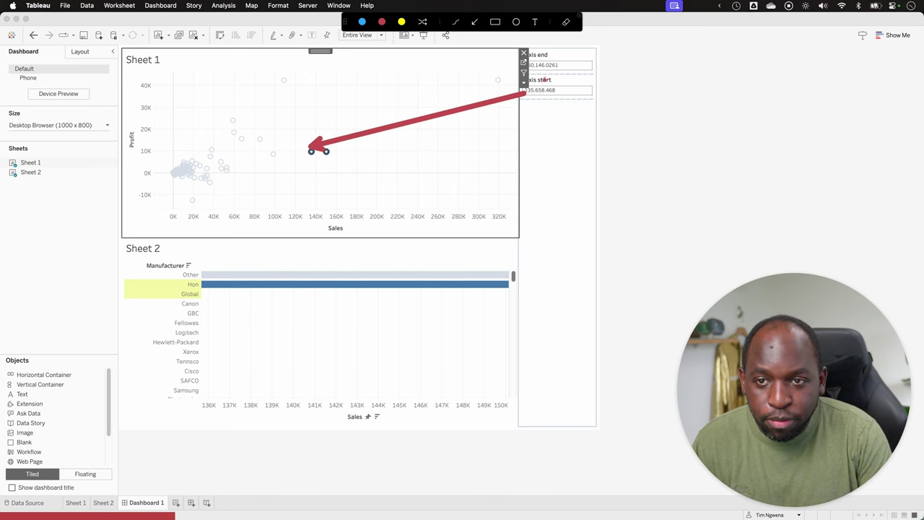
drag(545, 64, 337, 149)
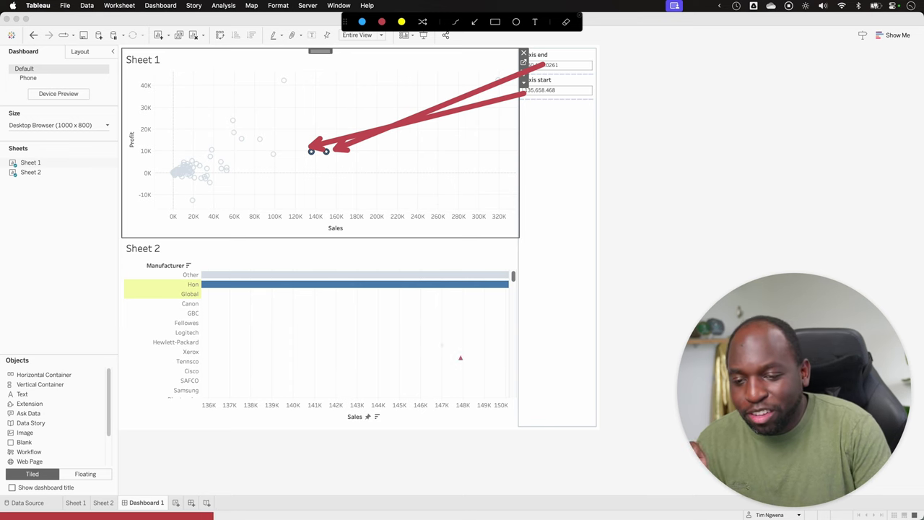
Step: Point arrows at the Hon bar and Global/Canon labels, then clear arrows and selection
drag(509, 397, 510, 292)
drag(232, 376, 203, 302)
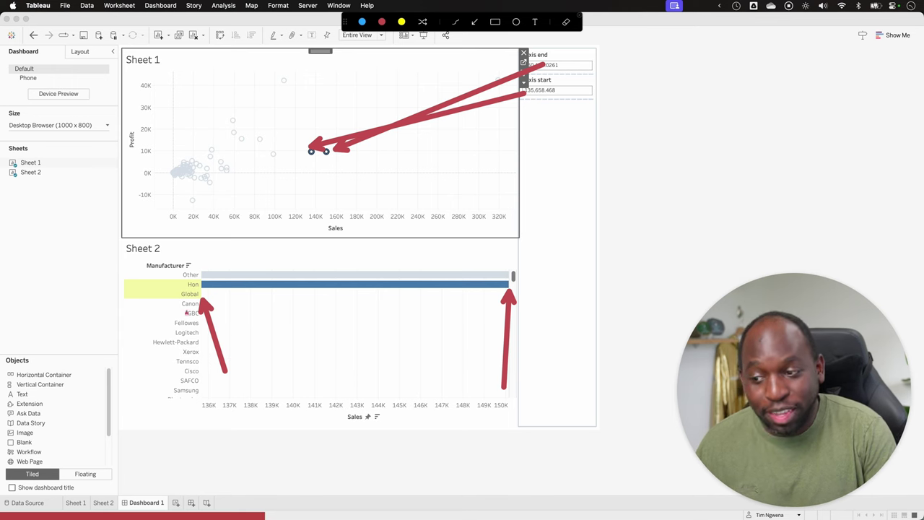
key(Escape)
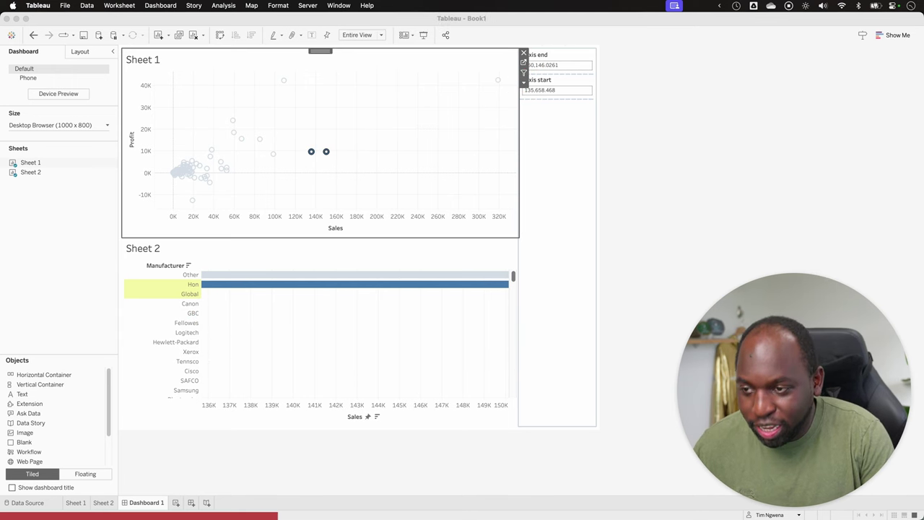
key(Escape)
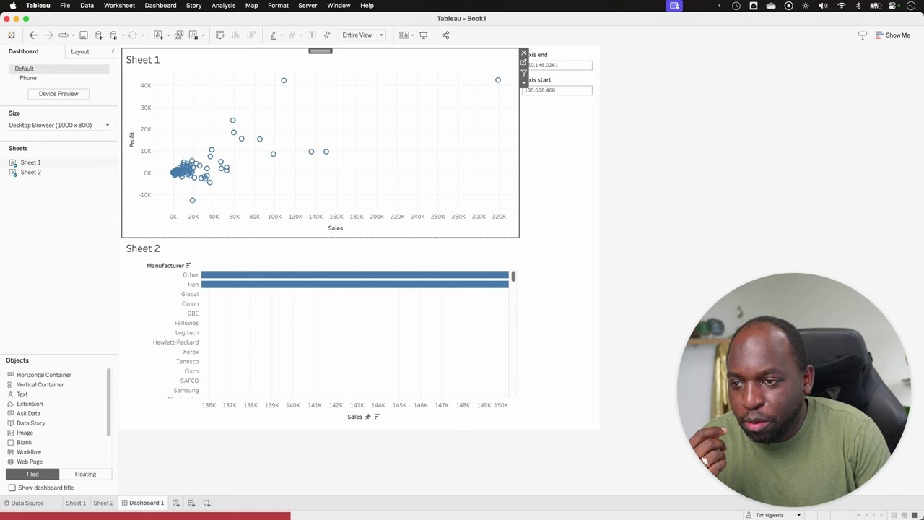
Step: Select the seven scatter points between 40K and 100K sales, setting the axis to 46,661.868–98,461.83
drag(218, 108, 300, 188)
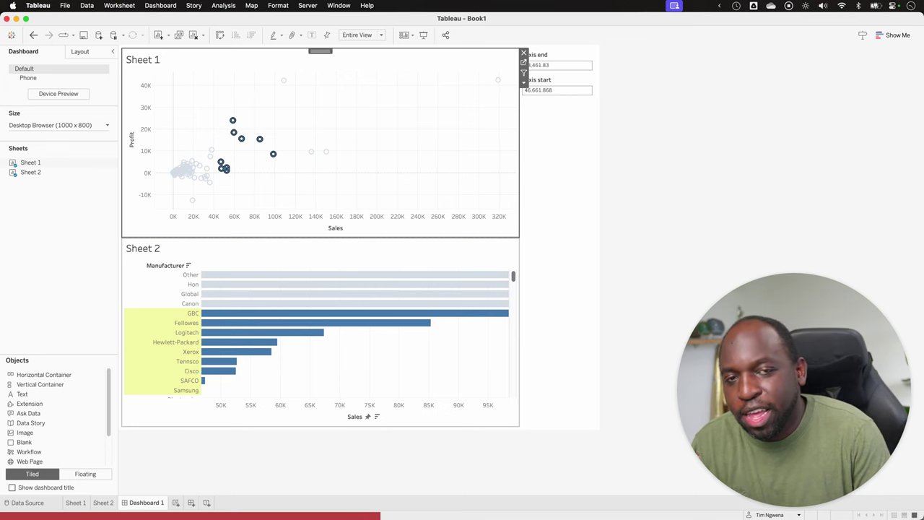
click(412, 407)
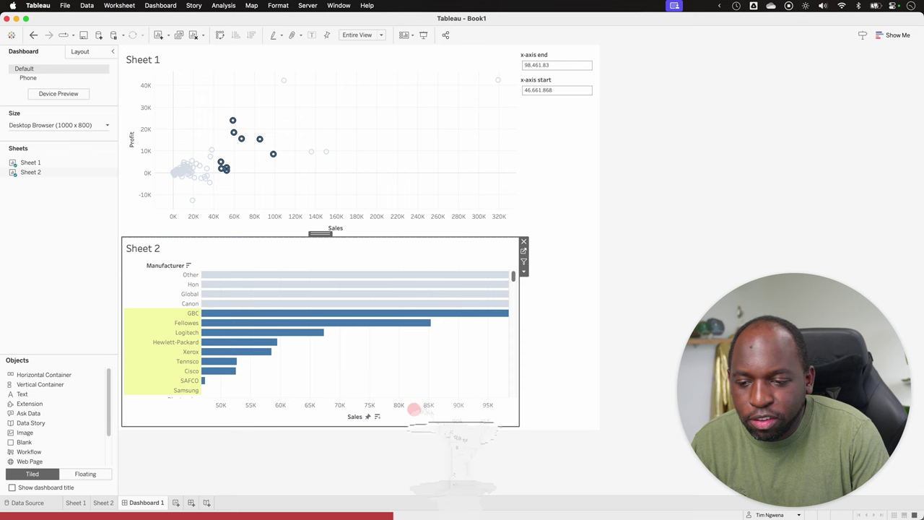
Step: Set Sheet 2's Sales axis start to Automatic, keeping its end tied to x-axis end
right_click(417, 411)
click(433, 416)
click(413, 227)
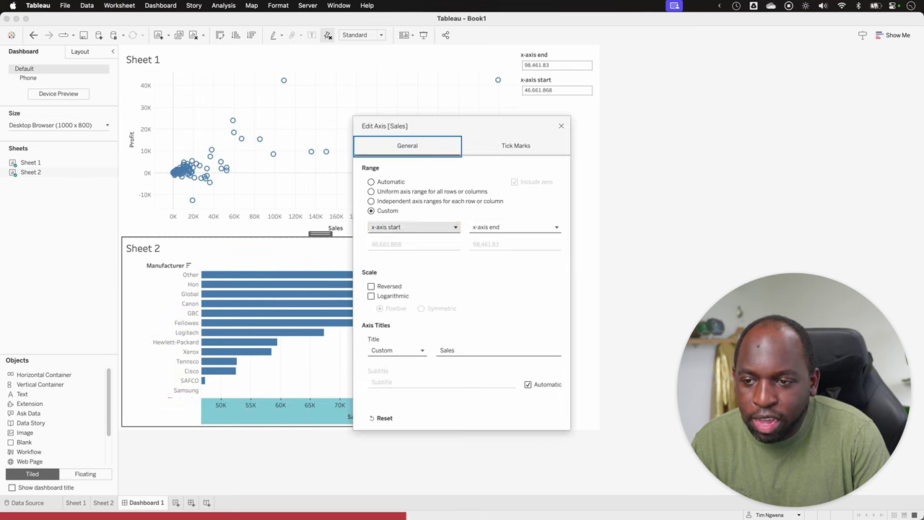
click(397, 242)
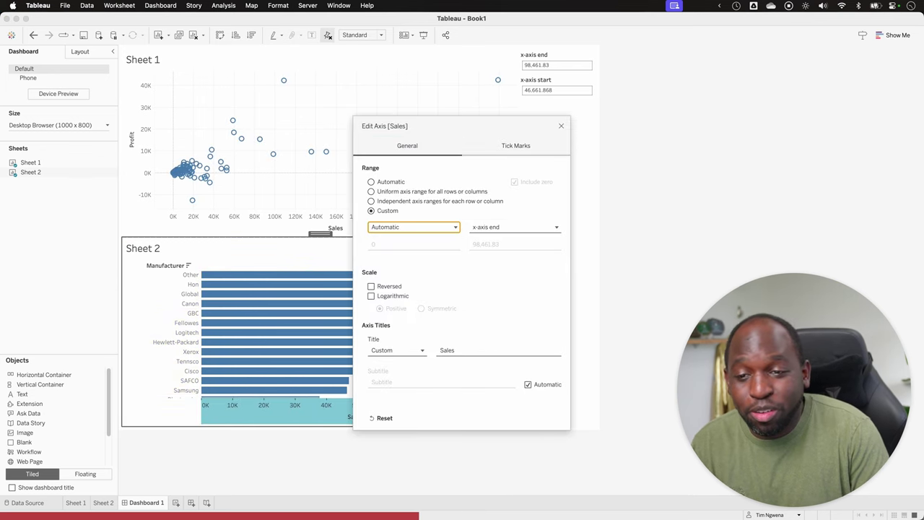
key(Escape)
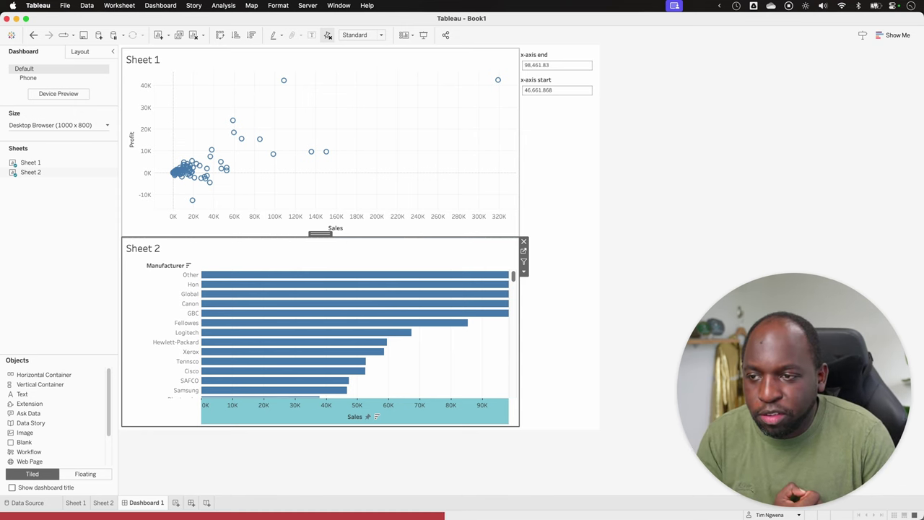
Step: Test the axis by selecting different scatter groups, ending with the lower-left cluster
drag(296, 135, 371, 179)
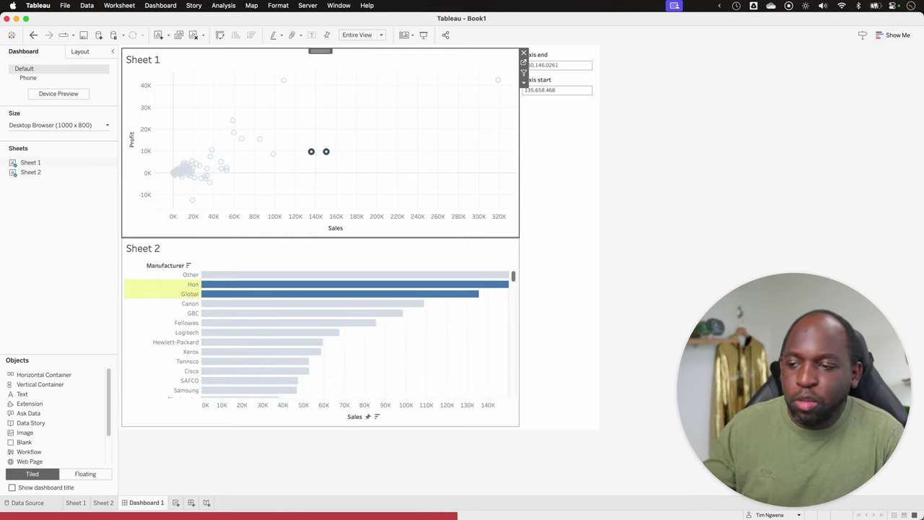
drag(218, 107, 374, 188)
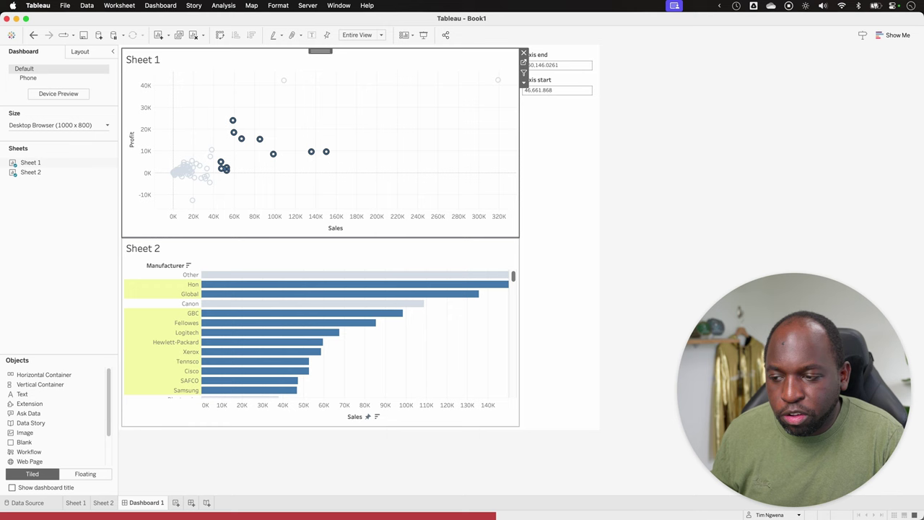
click(386, 153)
drag(181, 136, 250, 190)
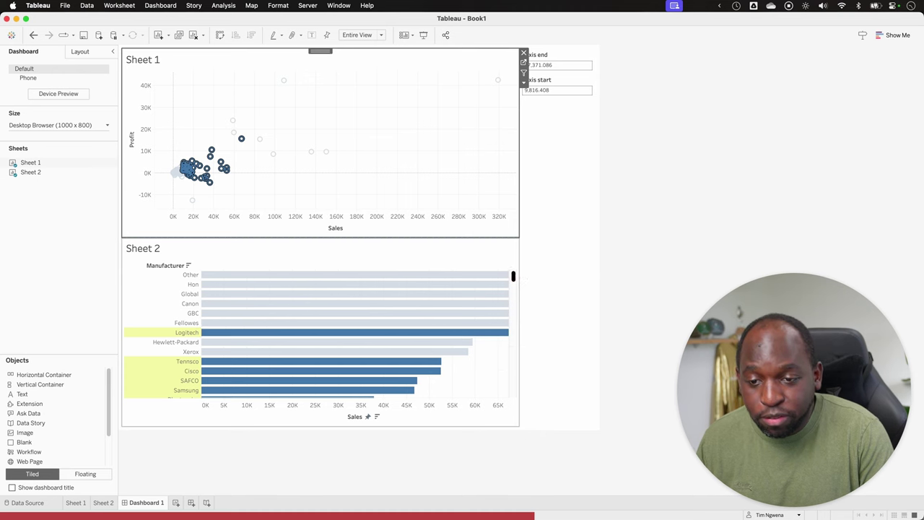
mouse_move(513, 276)
mouse_down()
mouse_move(518, 304)
mouse_move(515, 267)
mouse_move(514, 276)
mouse_up()
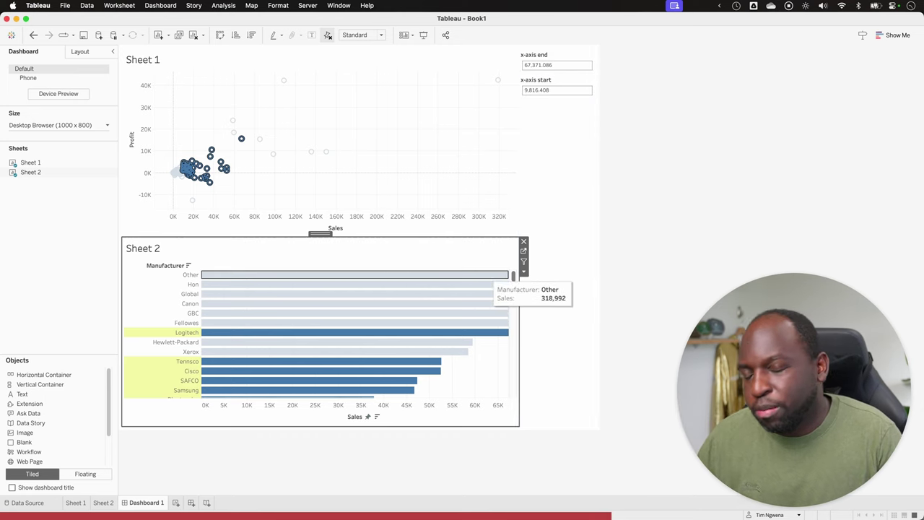
mouse_move(496, 284)
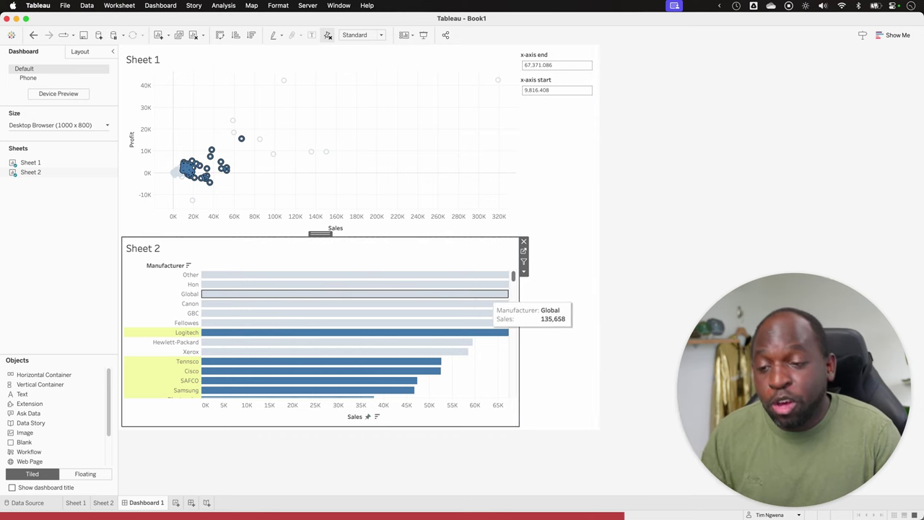
Step: Switch to Arc and open the datavis.blog article 'Dynamically Change Axis Start and End Values'
key(ctrl+Up)
click(231, 163)
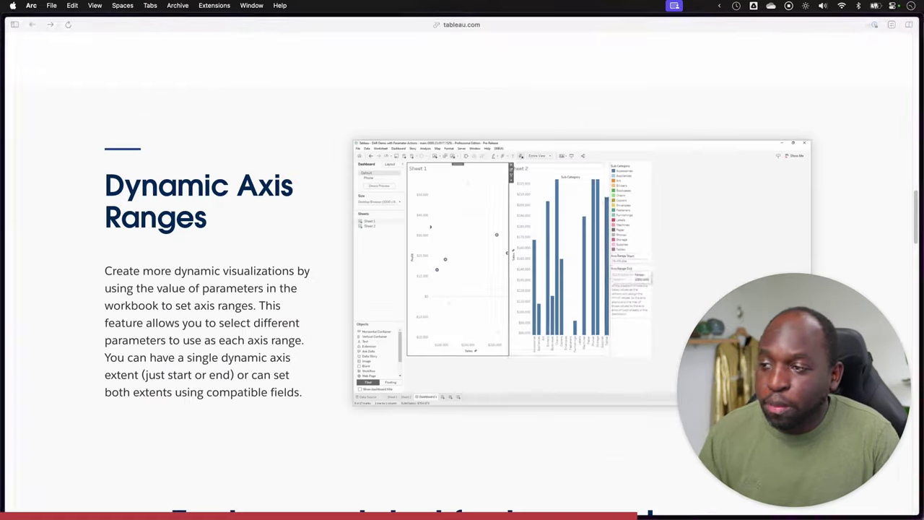
key(super+s)
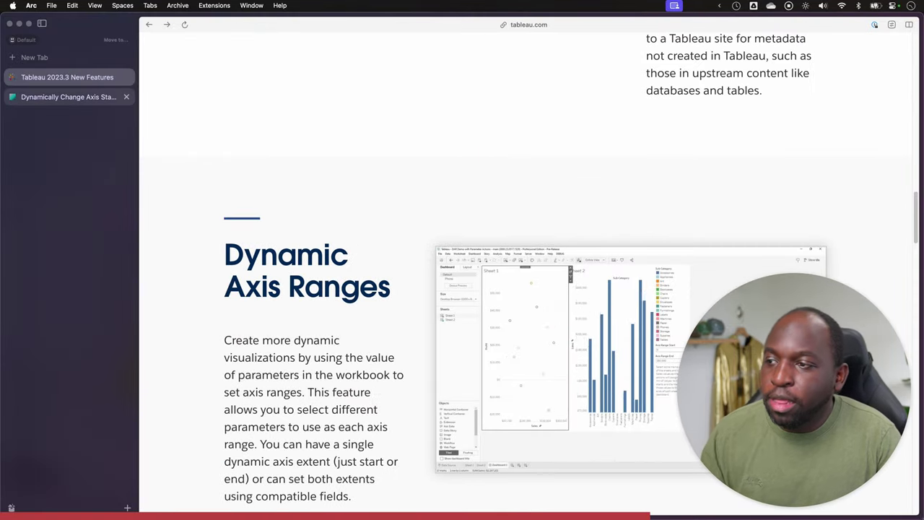
click(72, 97)
scroll(280, 145, up, 15)
scroll(280, 145, up, 10)
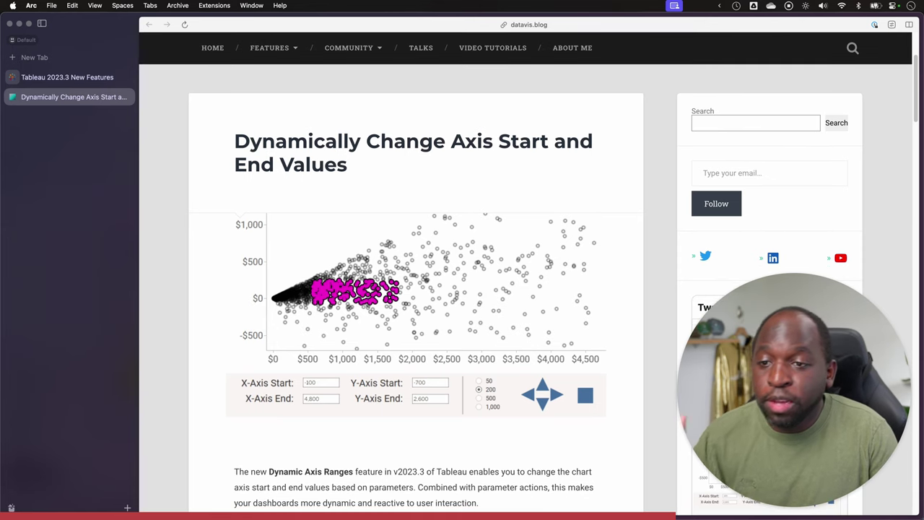
Step: Scroll down the datavis.blog article, zooming into the embedded scatter demo and resetting it
scroll(526, 272, down, 5)
scroll(416, 272, down, 8)
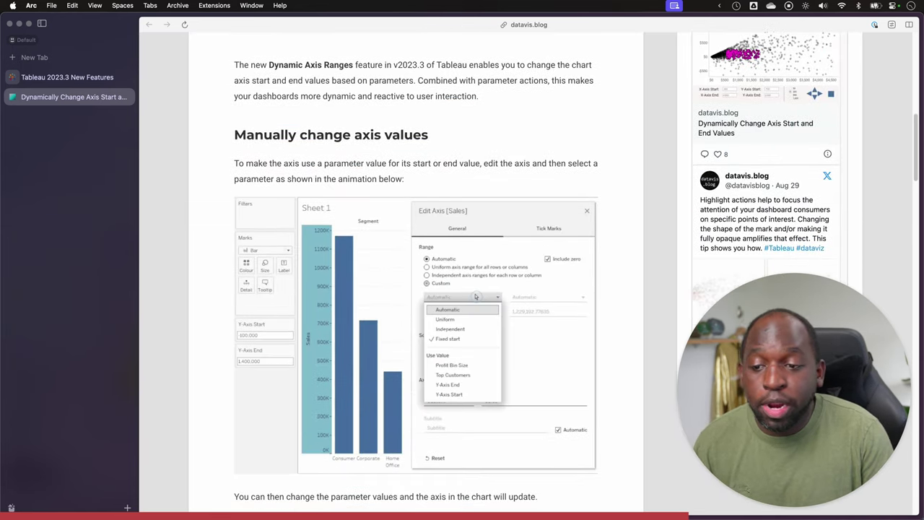
scroll(477, 315, down, 6)
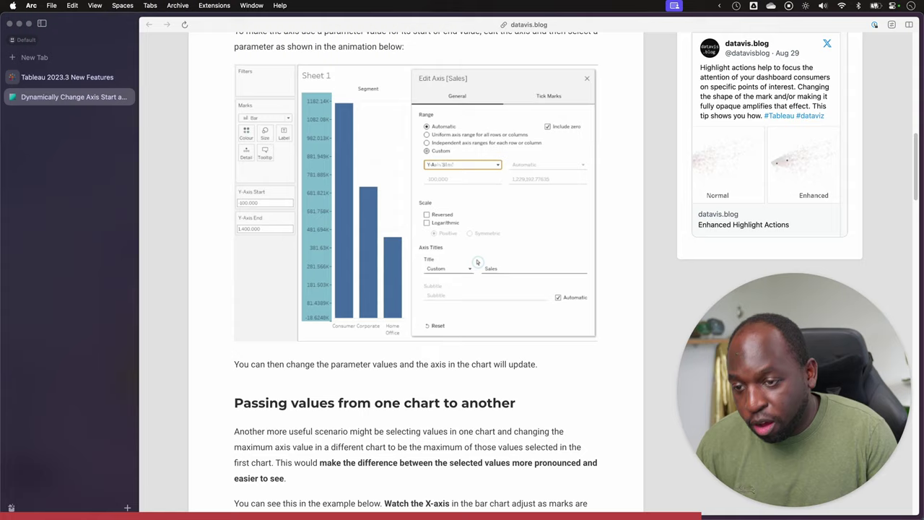
scroll(524, 441, down, 6)
drag(553, 181, 586, 230)
scroll(536, 185, down, 1)
click(519, 181)
scroll(520, 181, down, 4)
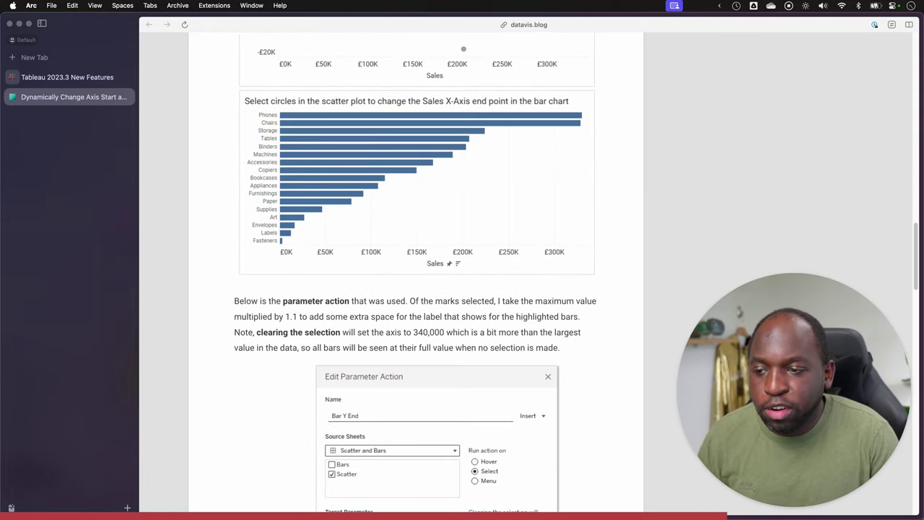
scroll(520, 181, down, 5)
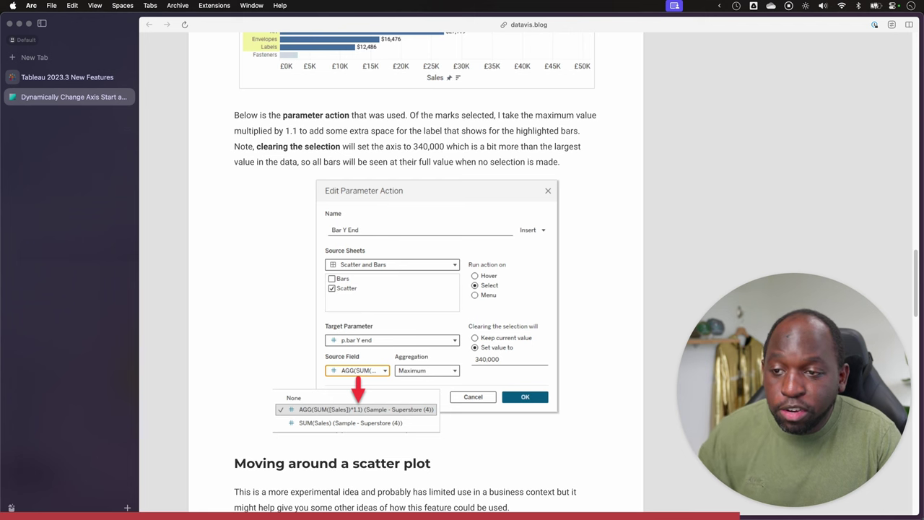
scroll(416, 289, up, 8)
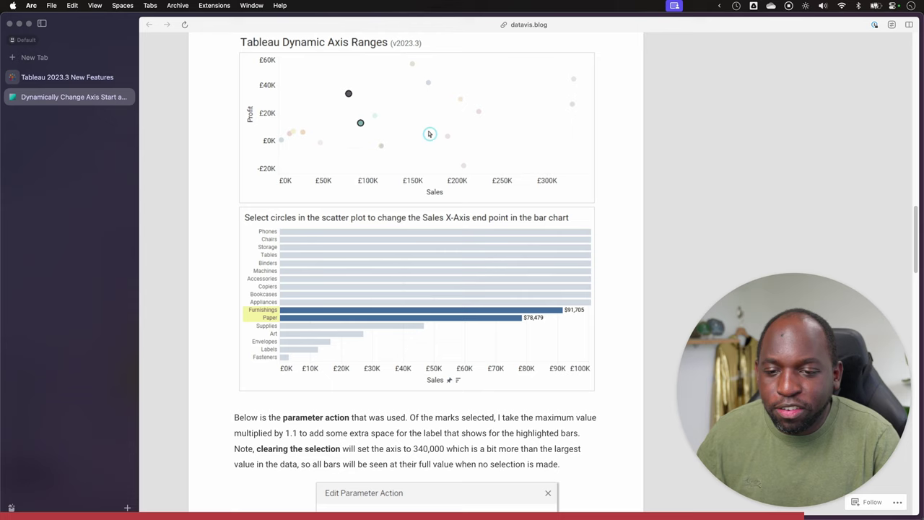
Step: Scroll further through the article, then back up to 'Moving around a scatter plot'
scroll(433, 275, down, 1)
scroll(433, 275, down, 5)
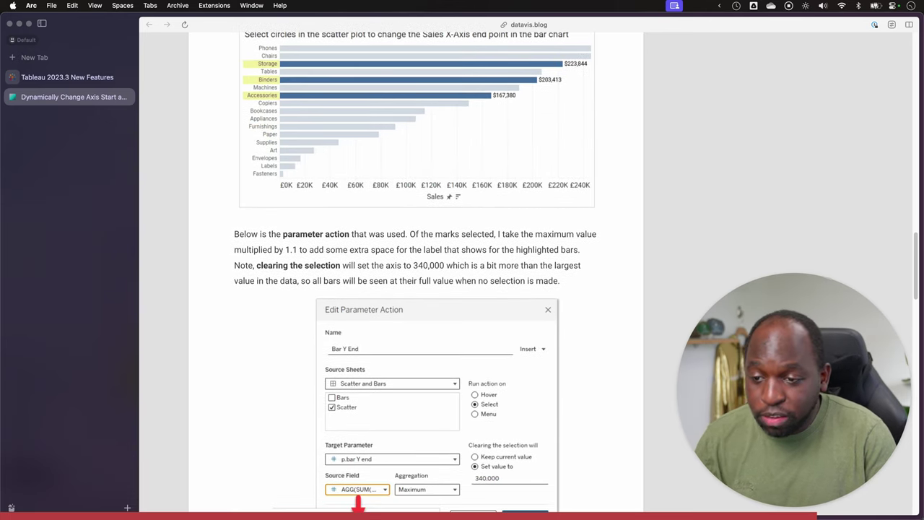
scroll(433, 274, down, 1)
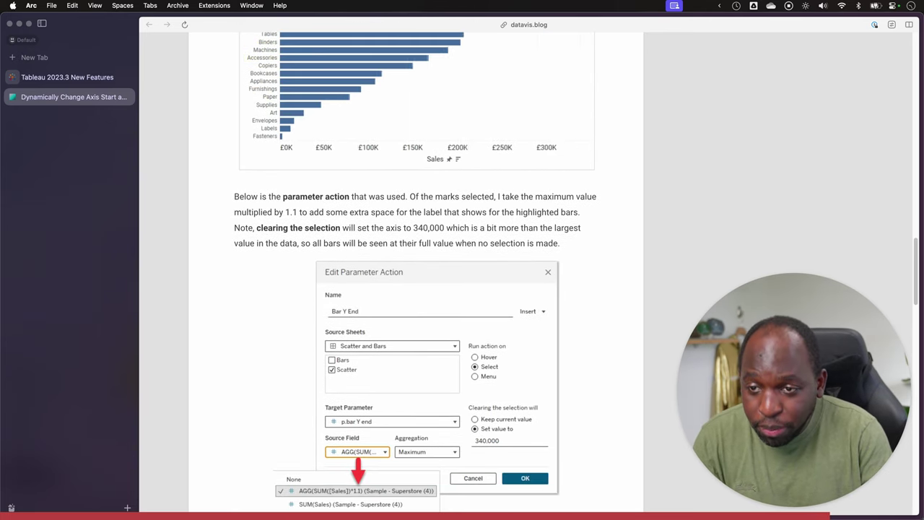
scroll(416, 274, down, 8)
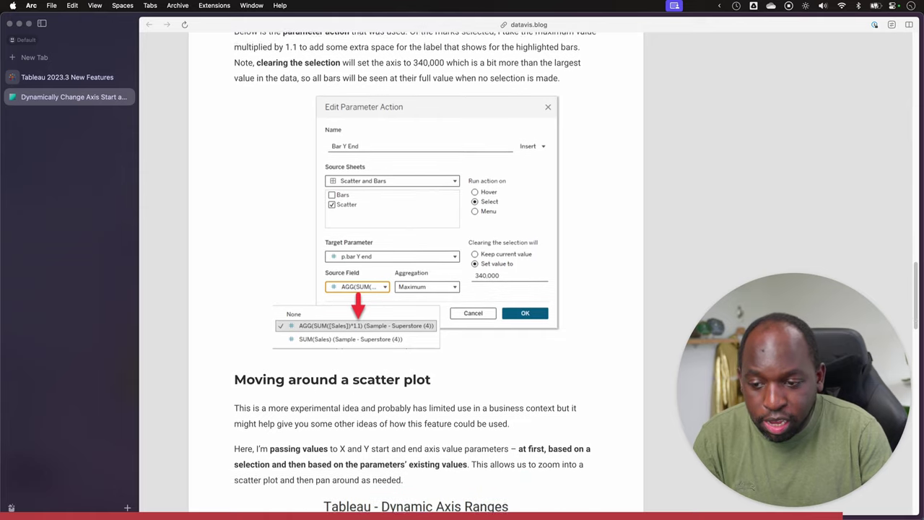
scroll(574, 238, down, 9)
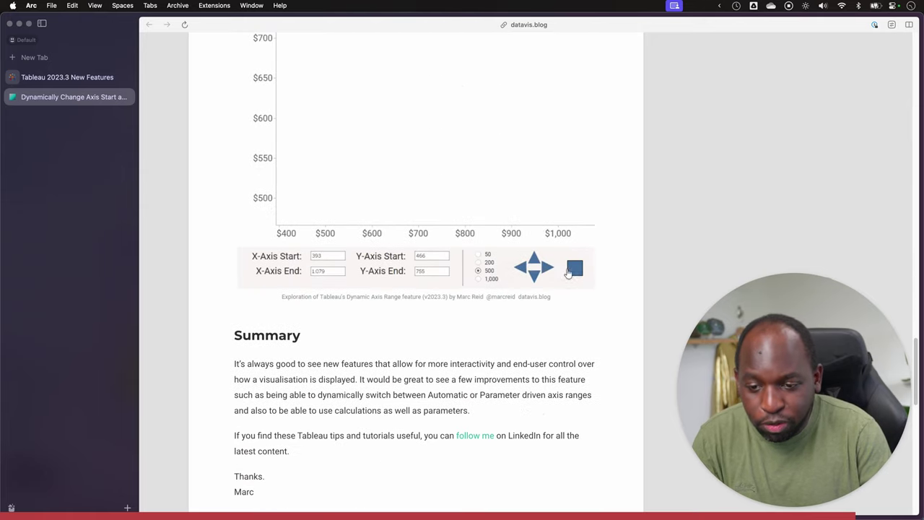
scroll(575, 238, up, 2)
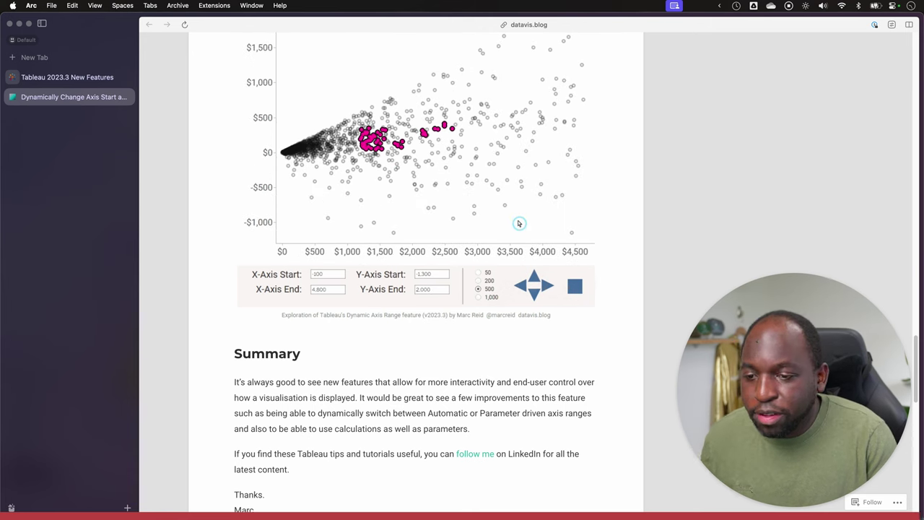
scroll(416, 288, up, 3)
scroll(416, 289, up, 2)
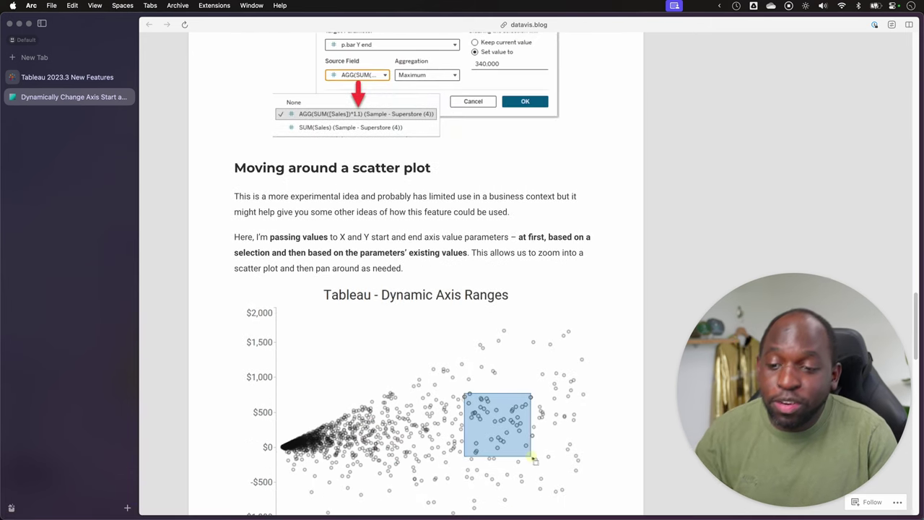